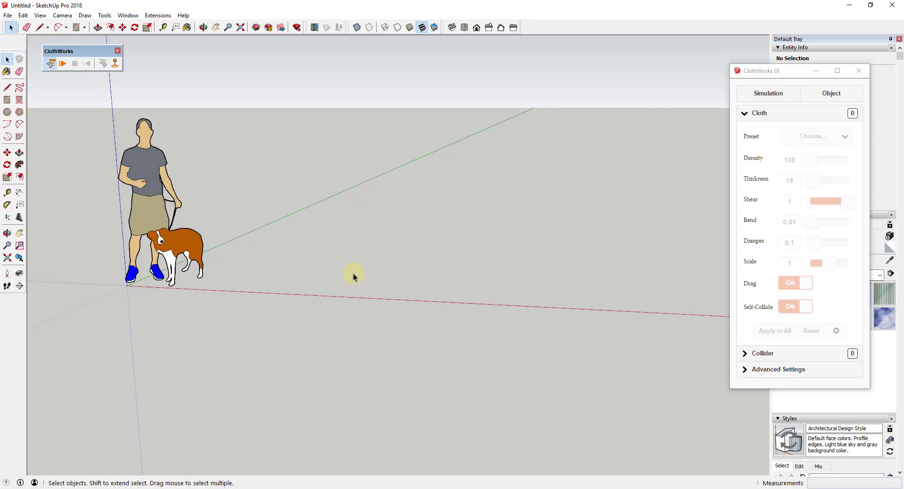
- Draw a vertical rectangle about 5' 8" by 3' 6" beside the dog, parallel to the red axis
{"action": "key", "text": "r"}
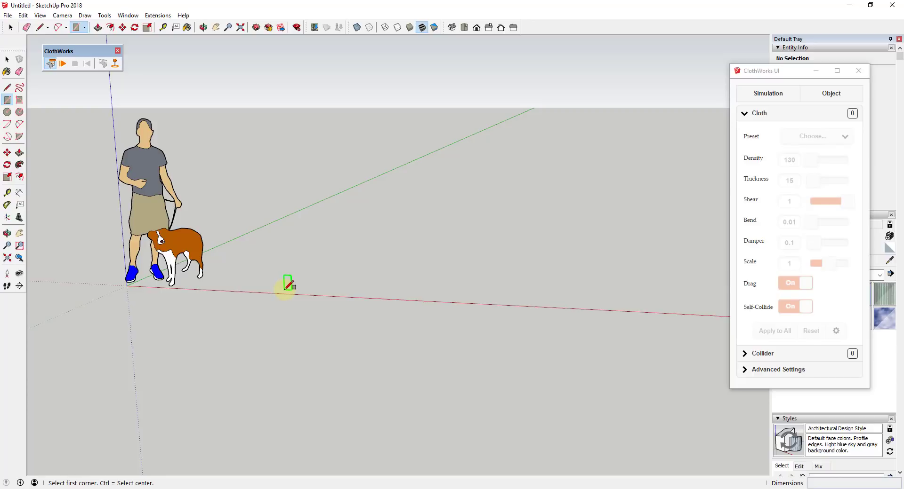
{"action": "left_click", "coordinate": [282, 287]}
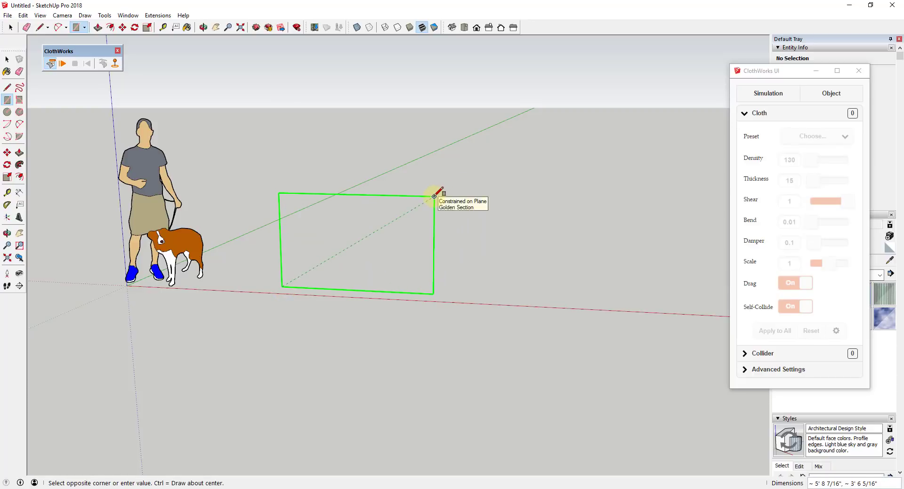
{"action": "left_click", "coordinate": [435, 195]}
{"action": "key", "text": "space"}
- Group the rectangle's face together with its four edges
{"action": "middle_click_drag", "start_coordinate": [385, 227], "coordinate": [366, 234]}
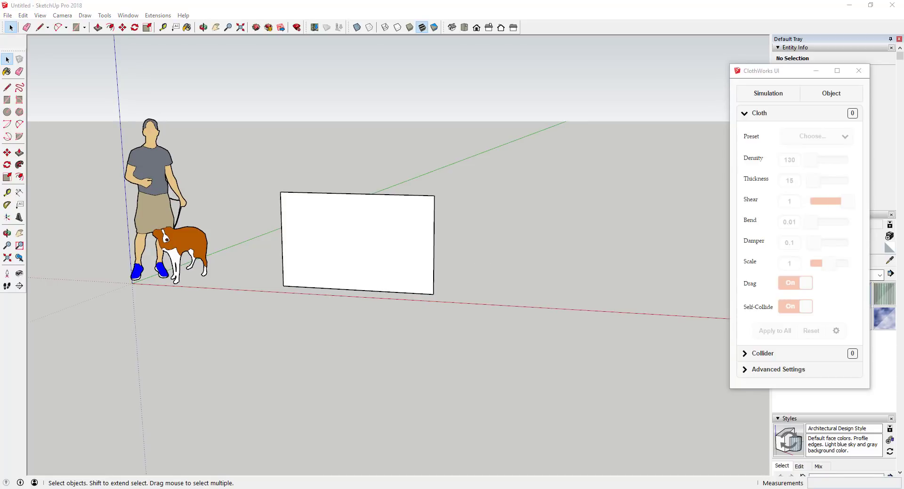
{"action": "left_click_drag", "start_coordinate": [245, 165], "coordinate": [506, 335]}
{"action": "left_click", "coordinate": [507, 335]}
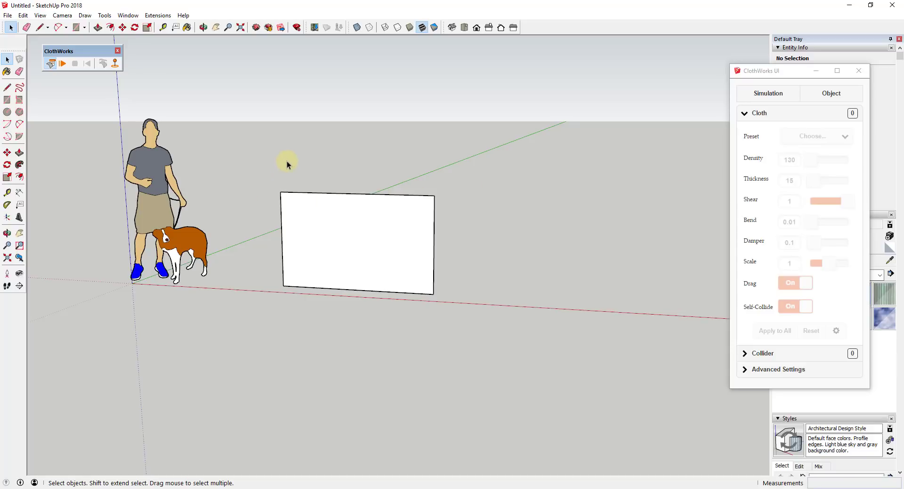
{"action": "middle_click_drag", "start_coordinate": [287, 161], "coordinate": [297, 186]}
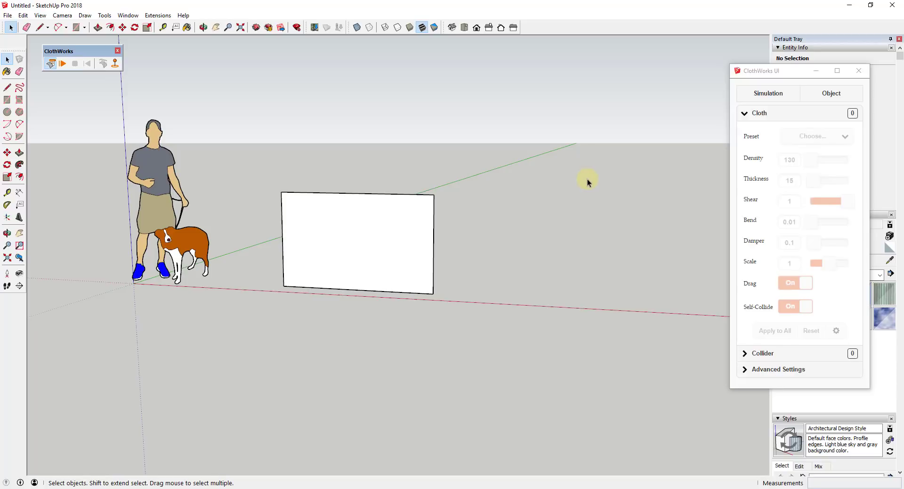
{"action": "left_click_drag", "start_coordinate": [259, 151], "coordinate": [473, 325]}
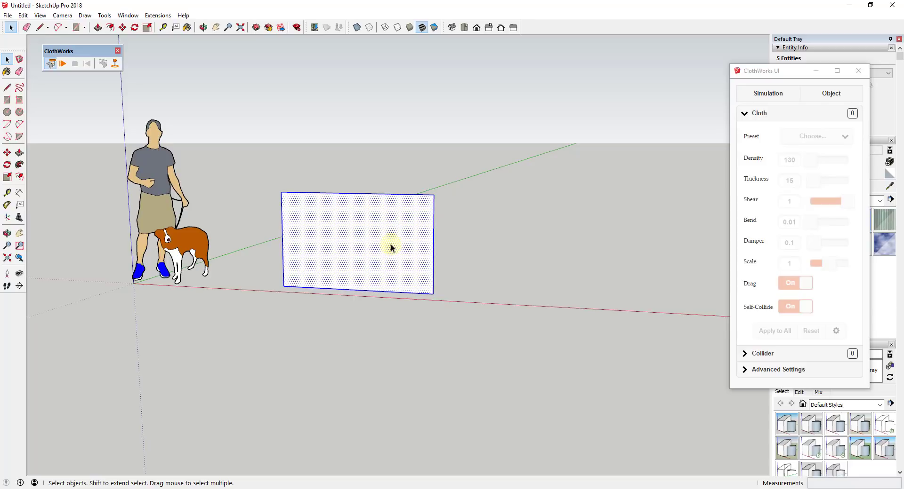
{"action": "left_click_drag", "start_coordinate": [264, 165], "coordinate": [471, 330]}
{"action": "right_click", "coordinate": [379, 245]}
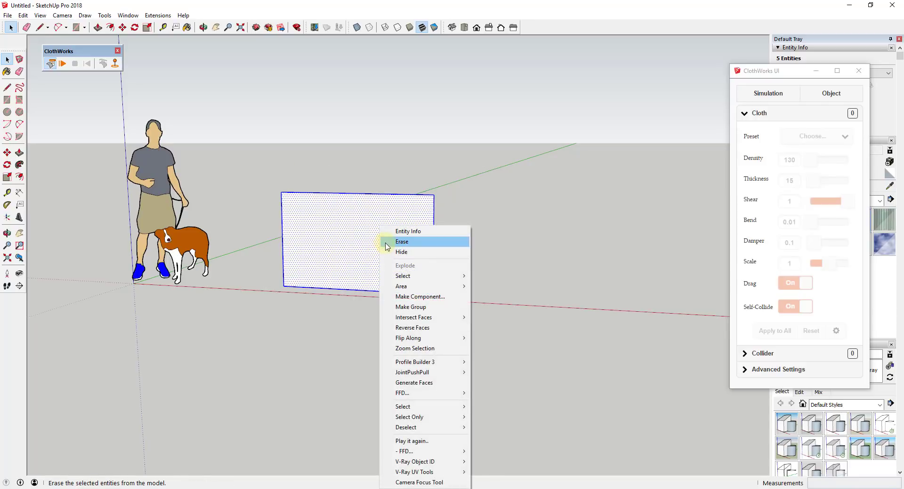
{"action": "left_click", "coordinate": [423, 306]}
- Make the rectangle group a ClothWorks cloth and place a pin at its upper-left corner
{"action": "scroll", "coordinate": [354, 284], "scroll_direction": "down", "scroll_amount": 3}
{"action": "scroll", "coordinate": [419, 238], "scroll_direction": "up", "scroll_amount": 5}
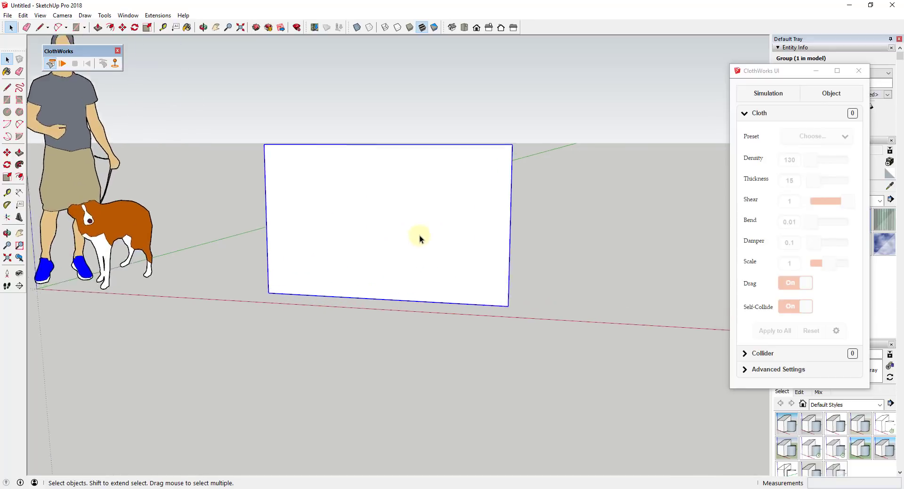
{"action": "middle_click_drag", "start_coordinate": [419, 238], "coordinate": [398, 225]}
{"action": "right_click", "coordinate": [398, 225]}
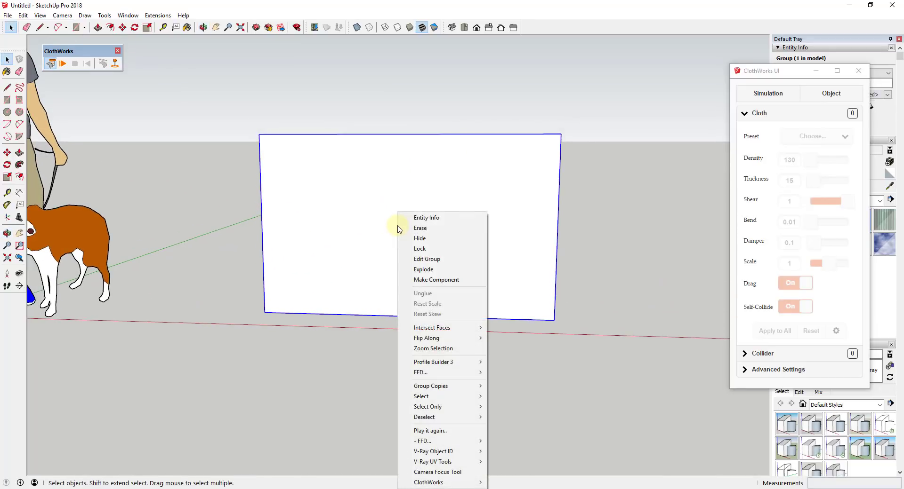
{"action": "mouse_move", "coordinate": [430, 483]}
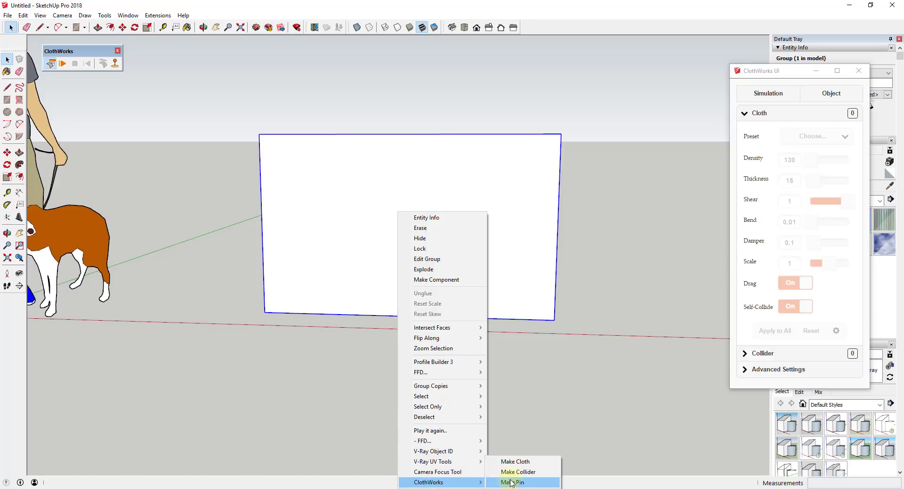
{"action": "left_click", "coordinate": [520, 466]}
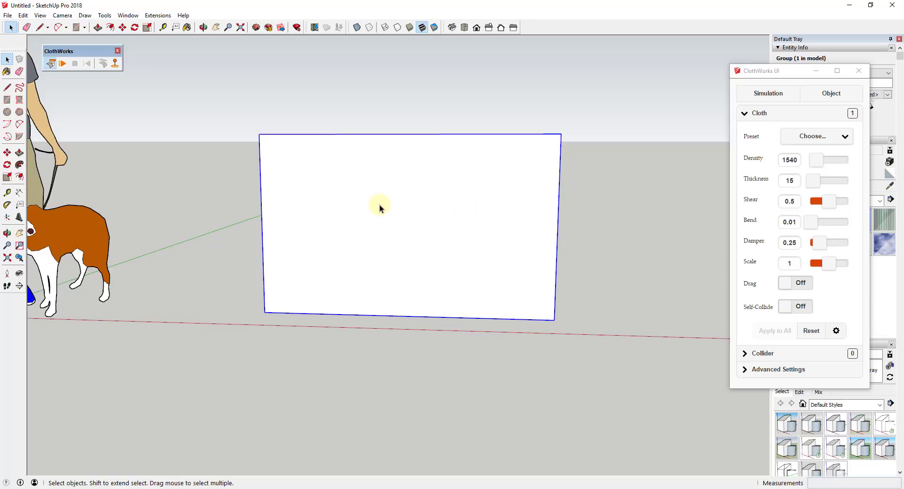
{"action": "left_click", "coordinate": [115, 64]}
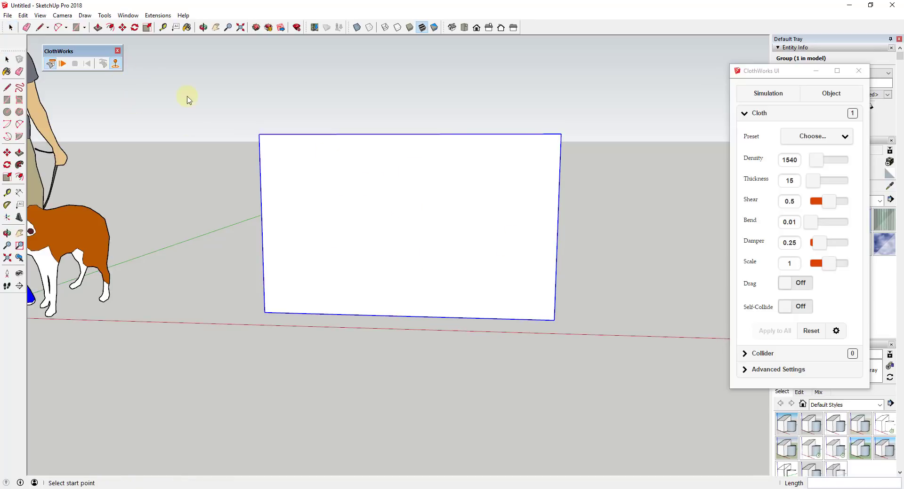
{"action": "left_click", "coordinate": [258, 111]}
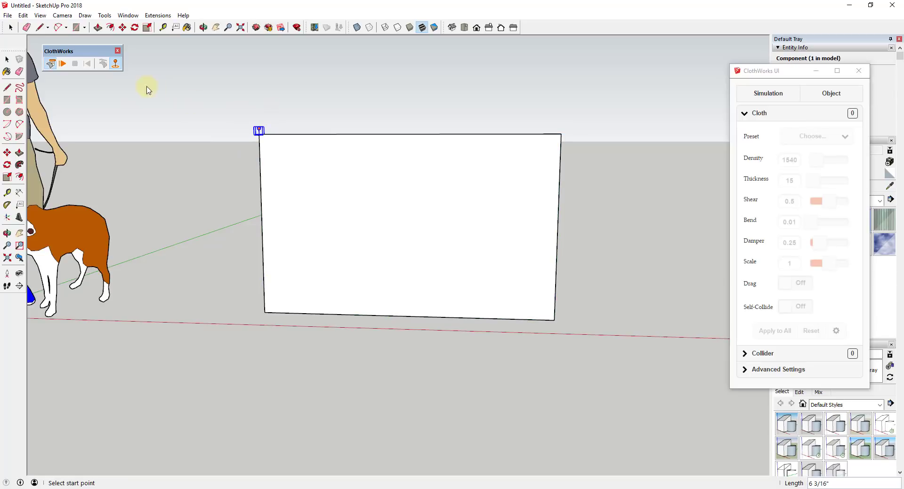
- Run the cloth simulation, swing the cloth sideways around its pin, and reset it to its original layout
{"action": "left_click", "coordinate": [63, 64]}
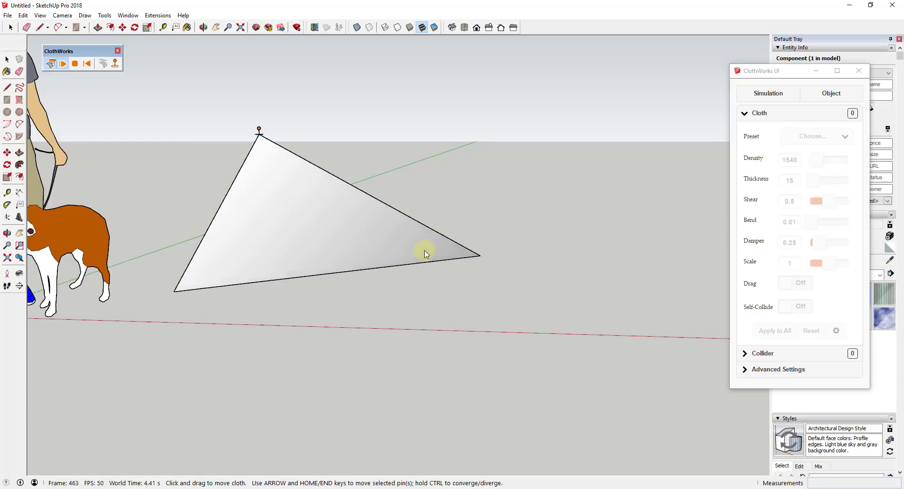
{"action": "left_click_drag", "start_coordinate": [370, 271], "coordinate": [121, 256]}
{"action": "left_click_drag", "start_coordinate": [177, 264], "coordinate": [504, 252]}
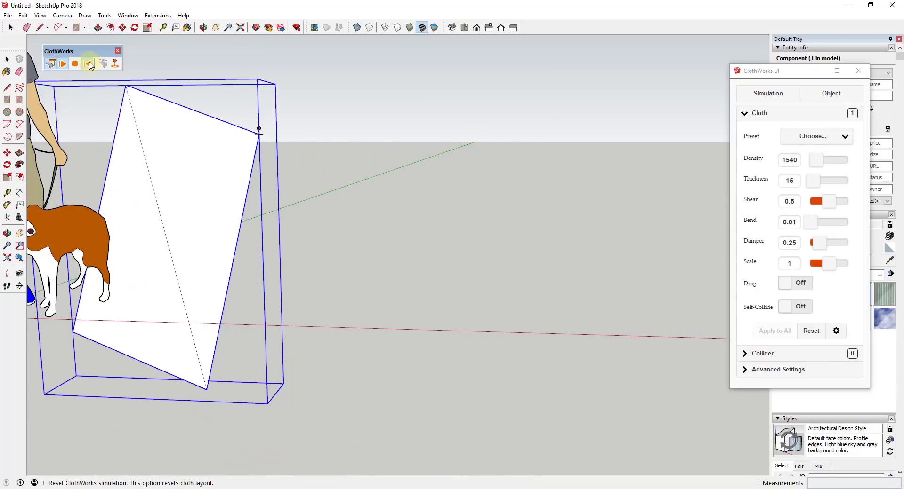
{"action": "key", "text": "space"}
{"action": "left_click", "coordinate": [587, 224]}
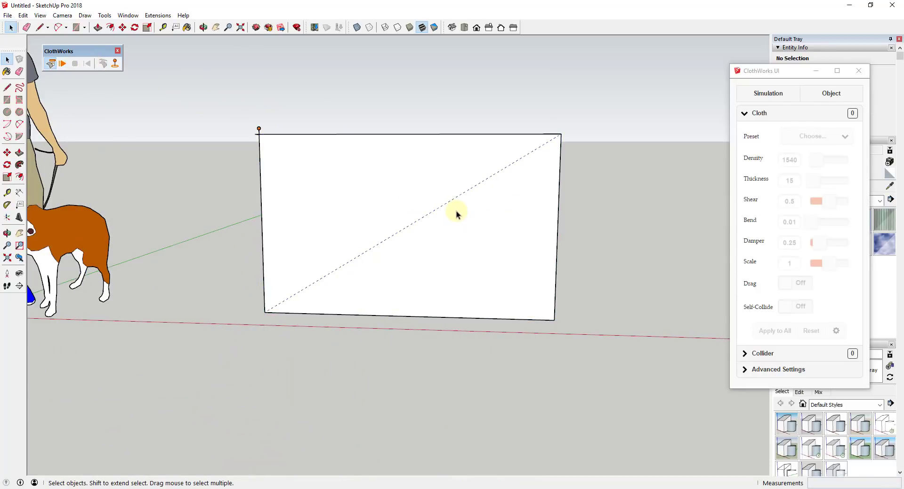
- Purge the diagonal edge from the cloth group with the ClothWorks Purge Edges command
{"action": "left_click", "coordinate": [456, 211]}
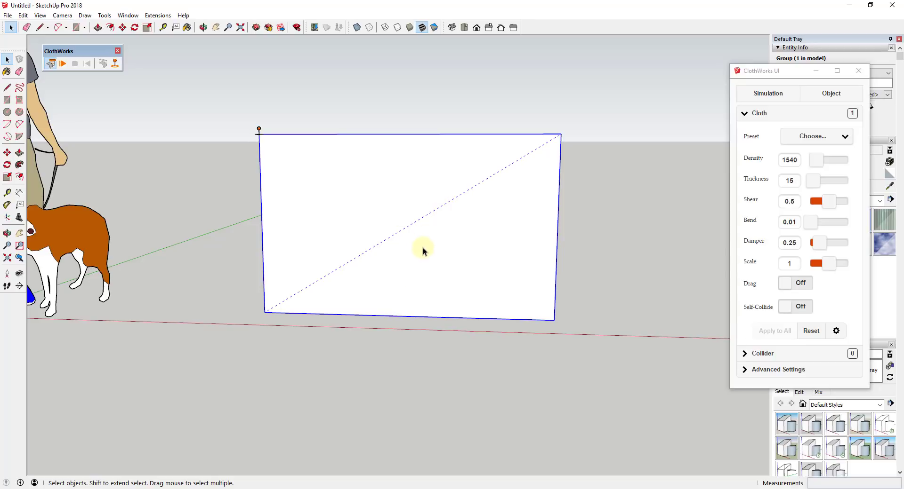
{"action": "right_click", "coordinate": [469, 232]}
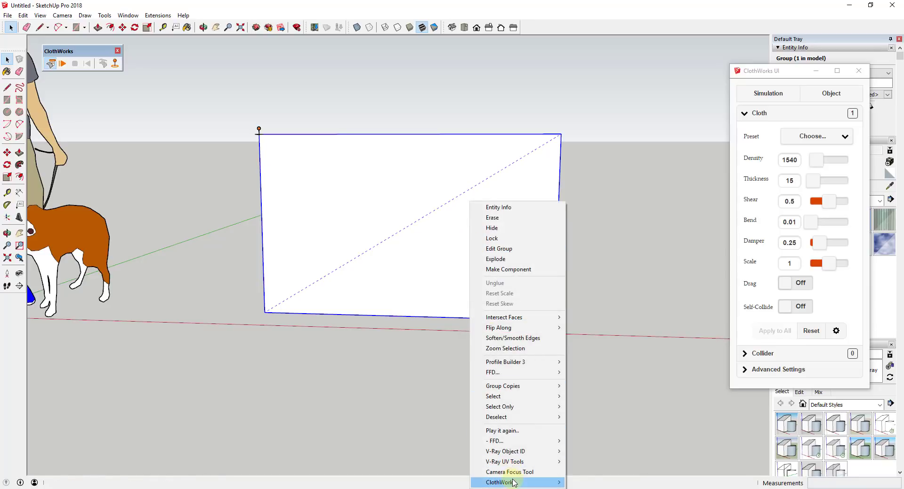
{"action": "mouse_move", "coordinate": [513, 482]}
{"action": "mouse_move", "coordinate": [598, 483]}
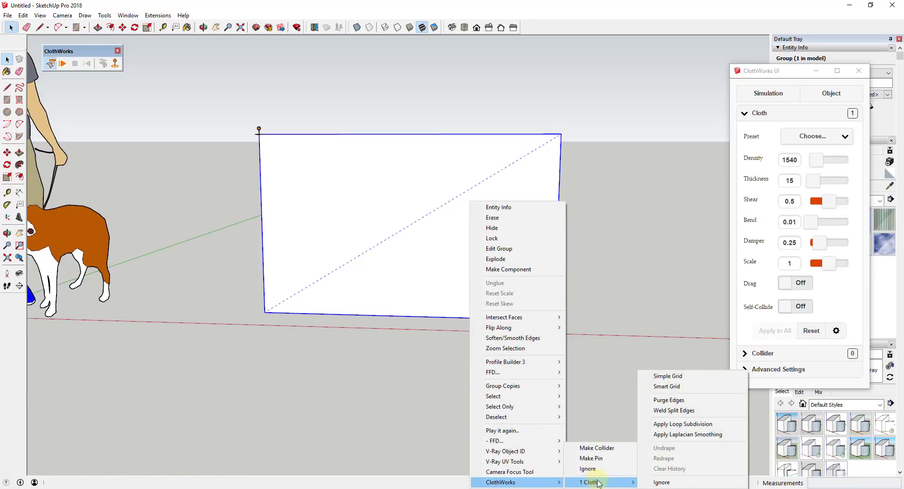
{"action": "left_click", "coordinate": [681, 401]}
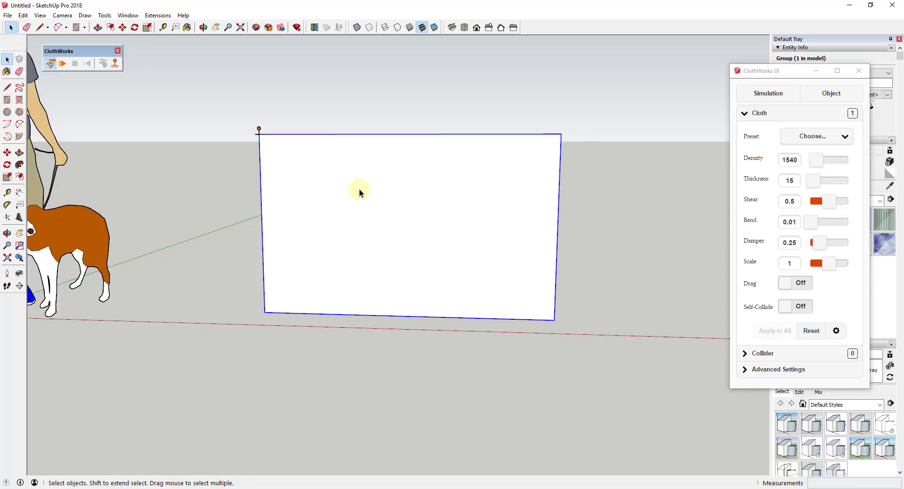
{"action": "right_click", "coordinate": [295, 148]}
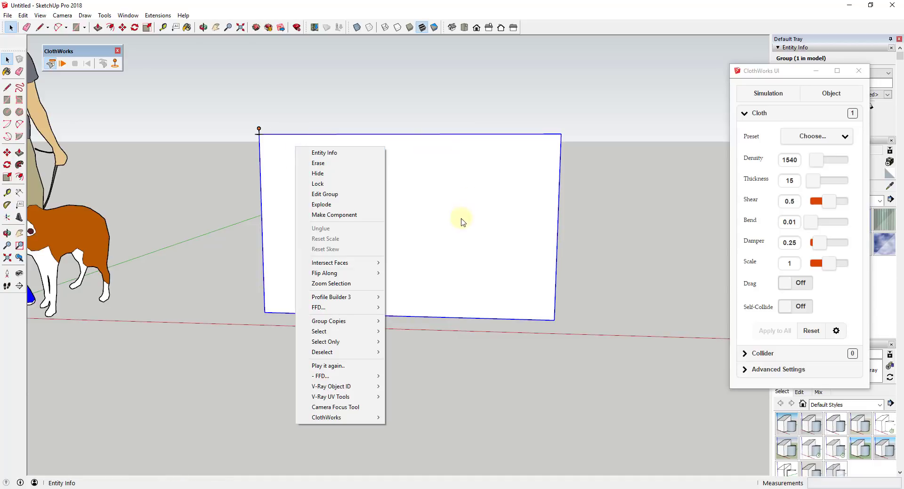
{"action": "mouse_move", "coordinate": [335, 422]}
{"action": "mouse_move", "coordinate": [423, 452]}
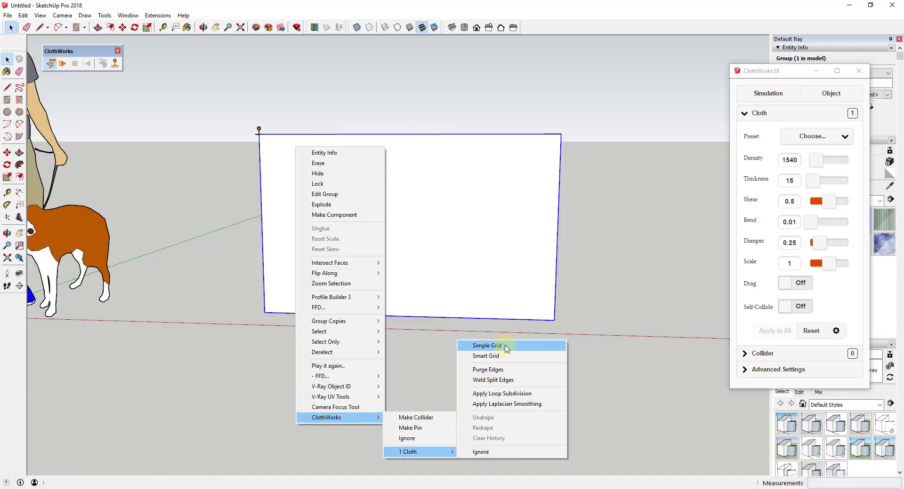
{"action": "left_click", "coordinate": [487, 346]}
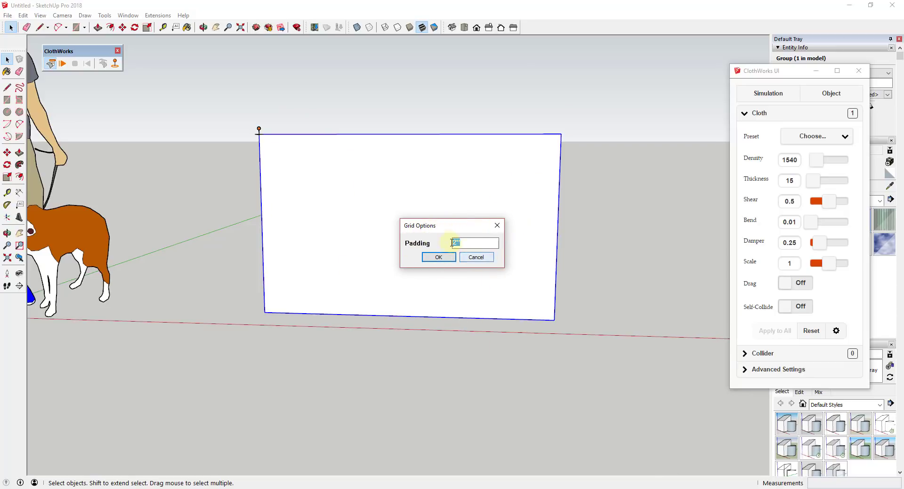
{"action": "left_click", "coordinate": [475, 257]}
- Apply a ClothWorks Simple Grid with a padding of 2 to the cloth group
{"action": "right_click", "coordinate": [320, 232]}
{"action": "mouse_move", "coordinate": [370, 482]}
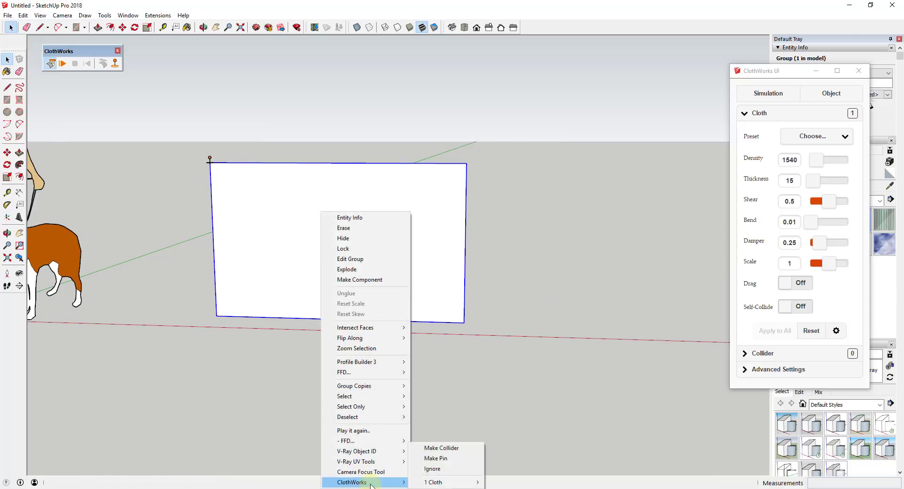
{"action": "mouse_move", "coordinate": [438, 483]}
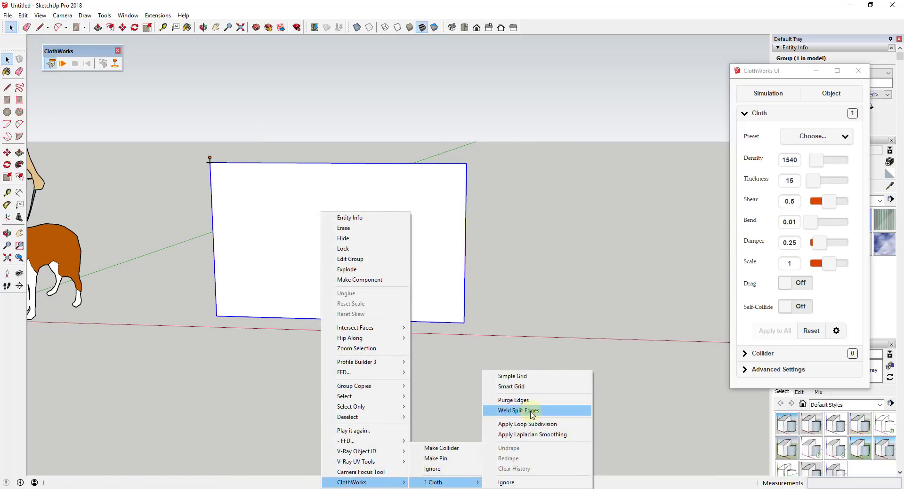
{"action": "left_click", "coordinate": [523, 376]}
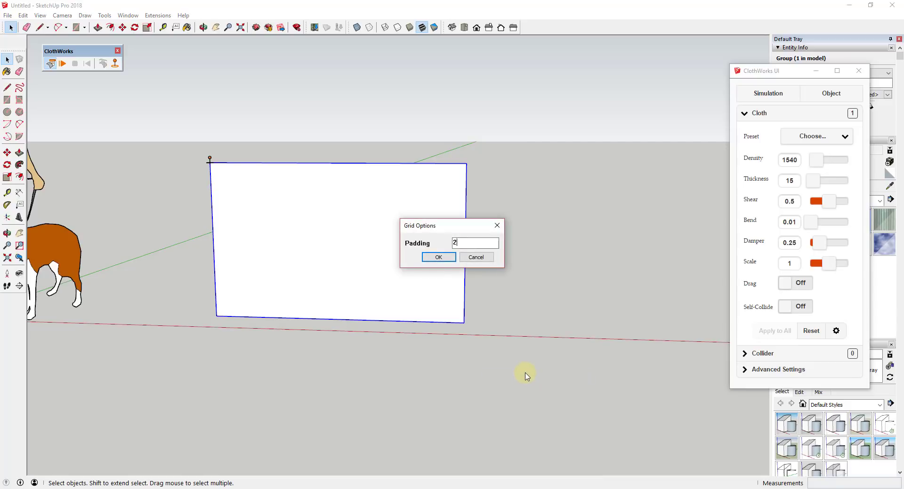
{"action": "key", "text": "Return"}
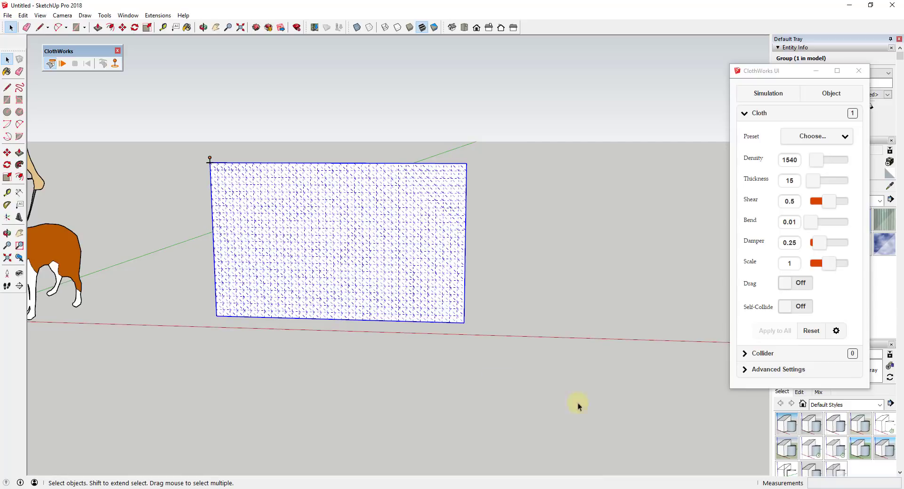
- Turn the display of hidden geometry off and back on to compare the cloth with and without grid lines
{"action": "scroll", "coordinate": [328, 213], "scroll_direction": "up", "scroll_amount": 2}
{"action": "scroll", "coordinate": [299, 224], "scroll_direction": "down", "scroll_amount": 3}
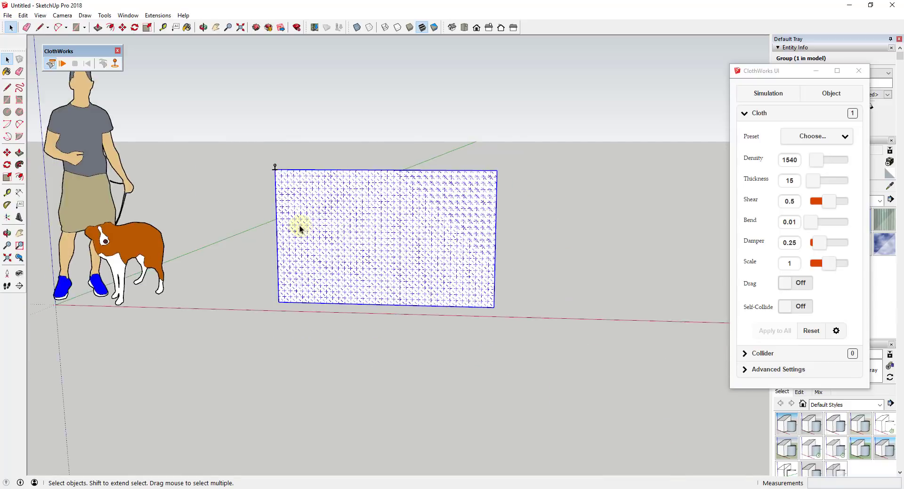
{"action": "scroll", "coordinate": [351, 194], "scroll_direction": "up", "scroll_amount": 4}
{"action": "scroll", "coordinate": [510, 226], "scroll_direction": "up", "scroll_amount": 1}
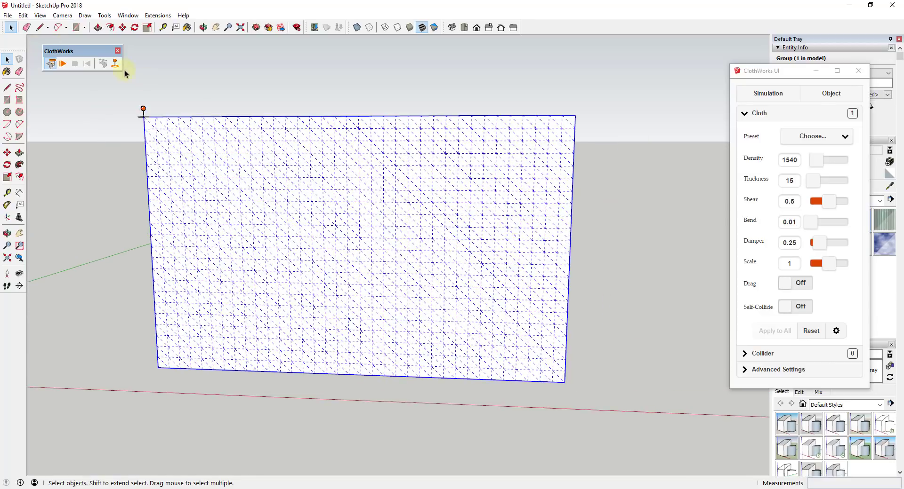
{"action": "left_click", "coordinate": [40, 15]}
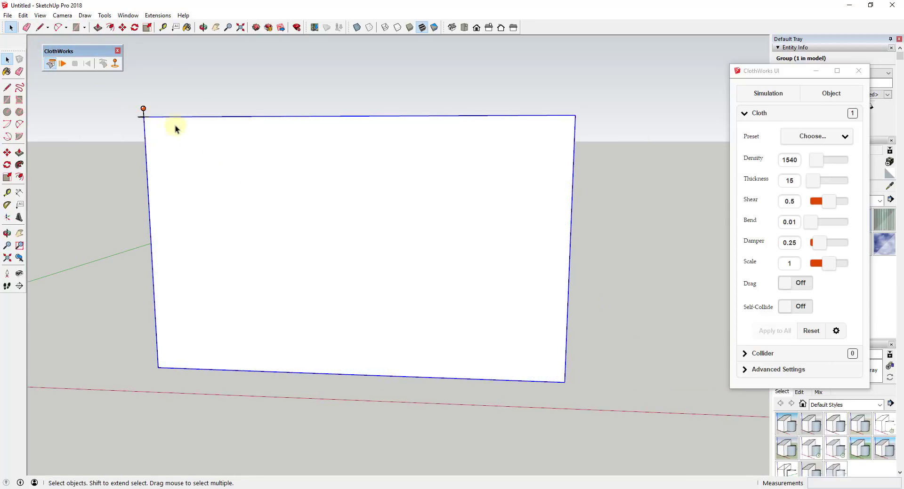
{"action": "left_click", "coordinate": [41, 16]}
{"action": "left_click", "coordinate": [58, 51]}
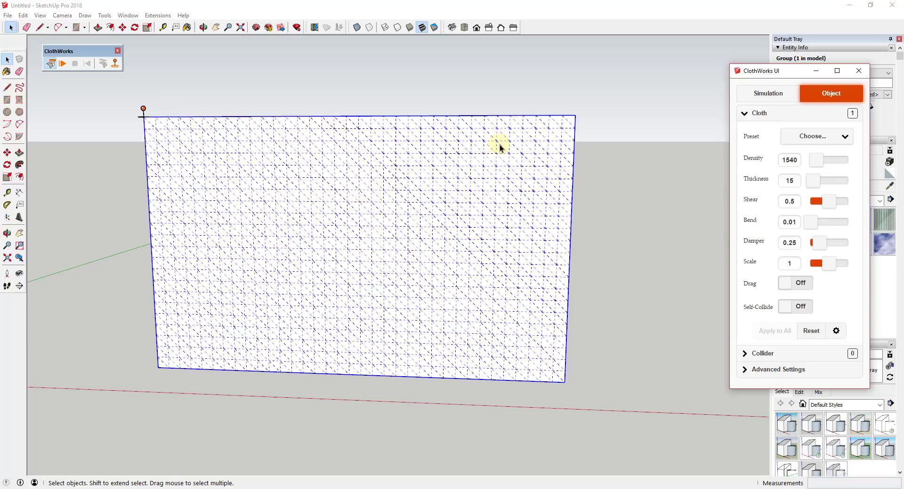
- Run the simulation on the gridded cloth, view how it drapes from its single pin, and reset its layout
{"action": "left_click", "coordinate": [63, 64]}
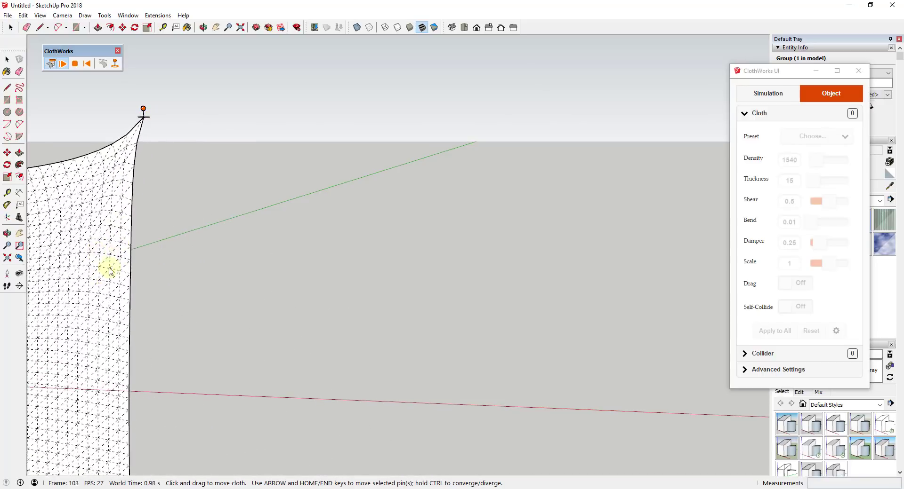
{"action": "scroll", "coordinate": [109, 271], "scroll_direction": "down", "scroll_amount": 5}
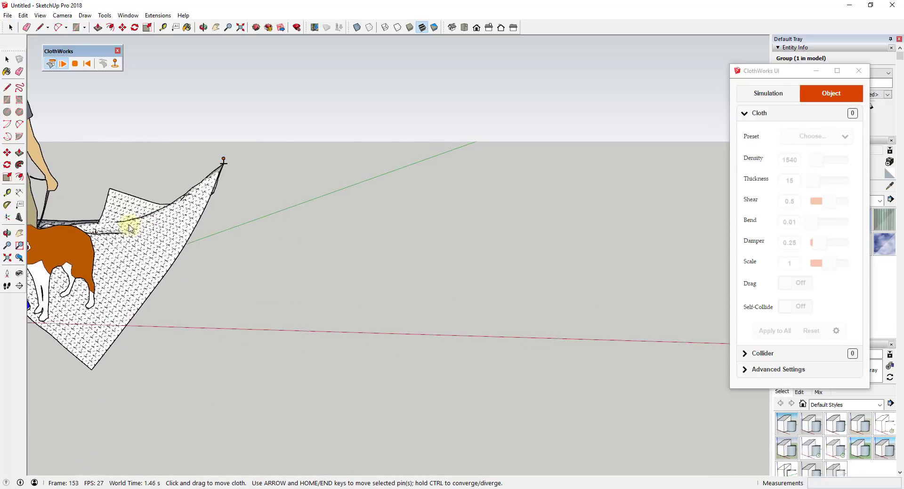
{"action": "scroll", "coordinate": [134, 240], "scroll_direction": "up", "scroll_amount": 2}
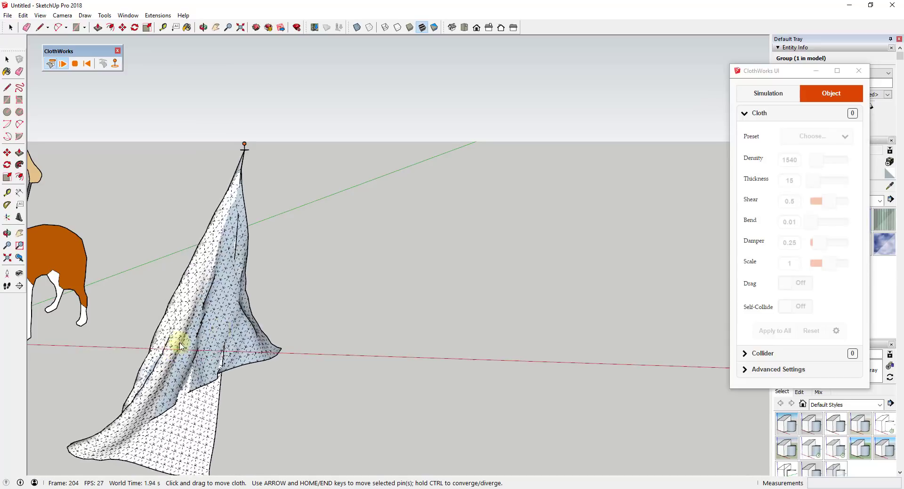
{"action": "scroll", "coordinate": [353, 303], "scroll_direction": "down", "scroll_amount": 2}
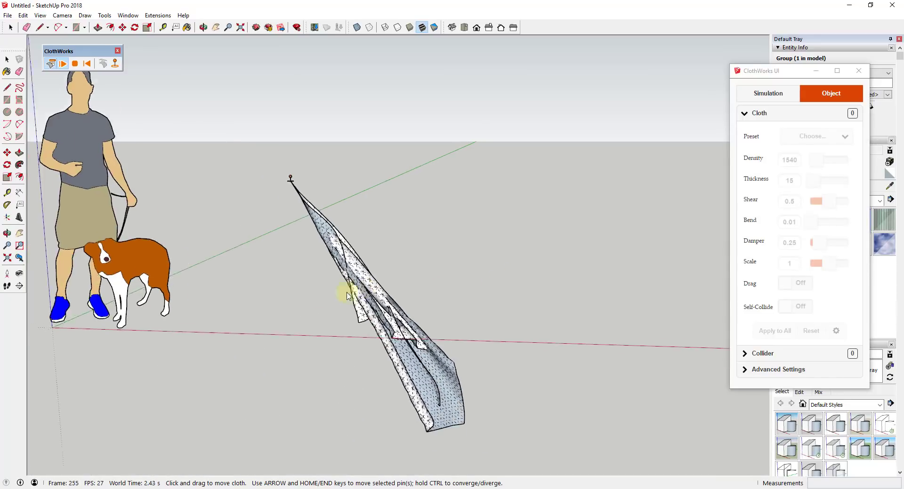
{"action": "scroll", "coordinate": [337, 262], "scroll_direction": "up", "scroll_amount": 1}
{"action": "scroll", "coordinate": [521, 280], "scroll_direction": "up", "scroll_amount": 2}
{"action": "scroll", "coordinate": [470, 282], "scroll_direction": "down", "scroll_amount": 2}
{"action": "scroll", "coordinate": [400, 297], "scroll_direction": "up", "scroll_amount": 2}
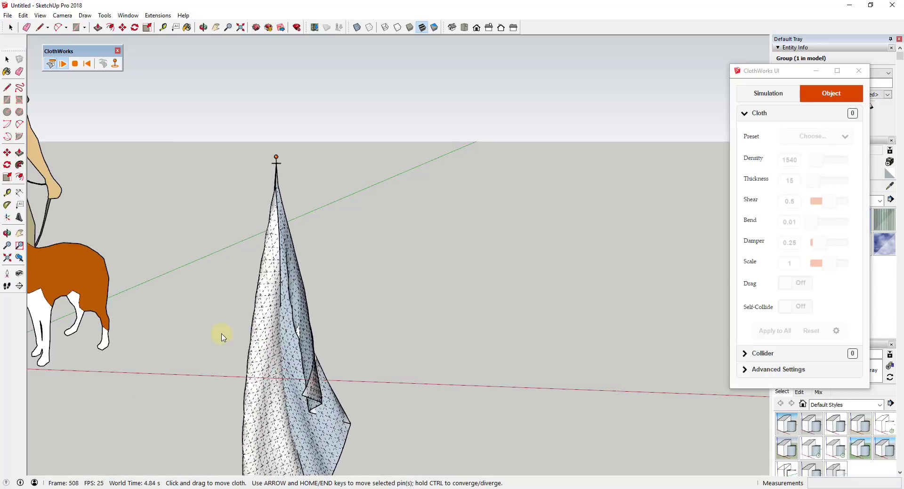
{"action": "left_click", "coordinate": [88, 64]}
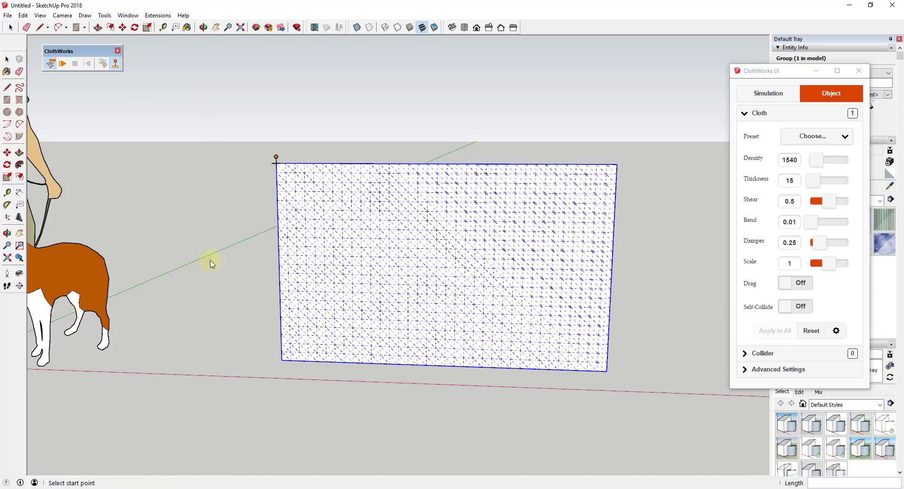
- Add a second ClothWorks pin at the cloth's lower corner directly below the first pin, and select the cloth group
{"action": "left_click", "coordinate": [282, 362]}
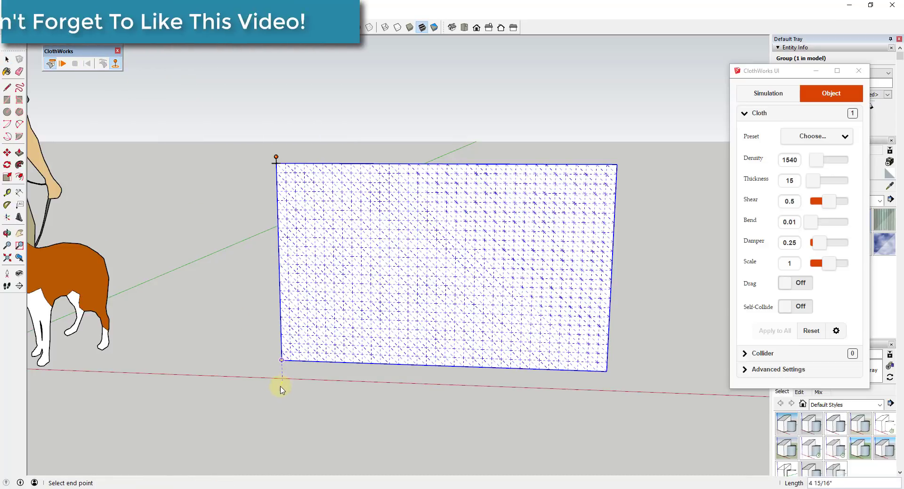
{"action": "scroll", "coordinate": [329, 386], "scroll_direction": "up", "scroll_amount": 5}
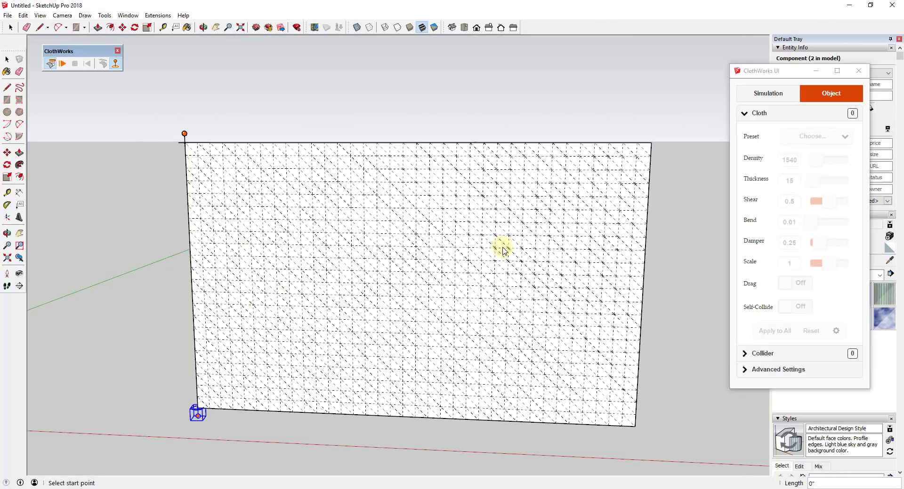
{"action": "left_click", "coordinate": [601, 284]}
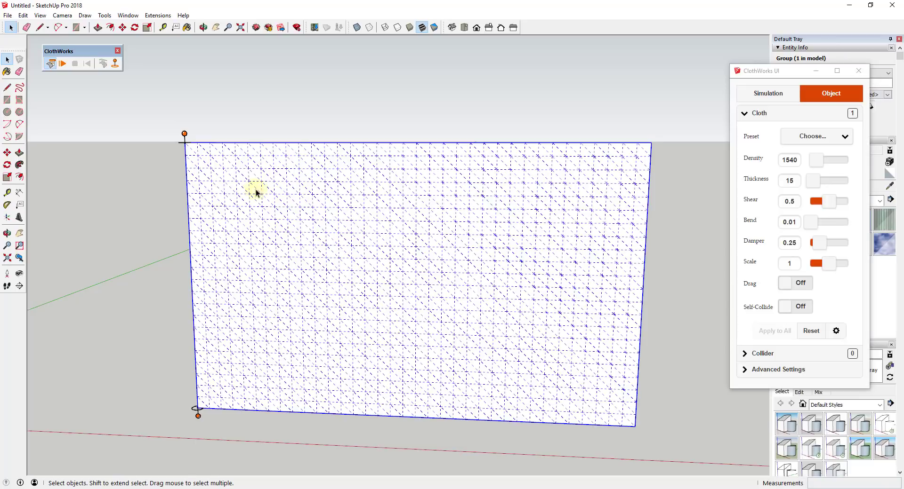
- Run the simulation with both pins, pull on the cloth, view its folds from several sides, and reset its layout
{"action": "scroll", "coordinate": [197, 104], "scroll_direction": "down", "scroll_amount": 1}
{"action": "left_click", "coordinate": [64, 65]}
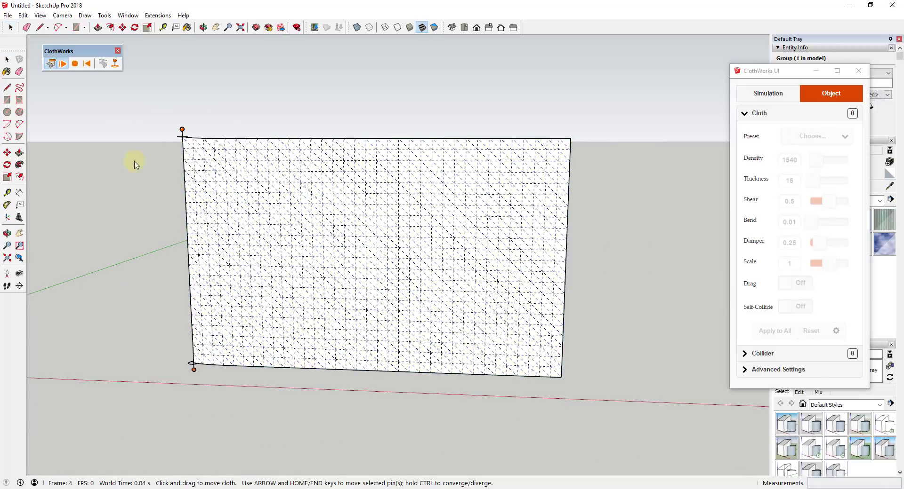
{"action": "left_click_drag", "start_coordinate": [180, 370], "coordinate": [222, 332]}
{"action": "scroll", "coordinate": [221, 332], "scroll_direction": "down", "scroll_amount": 3}
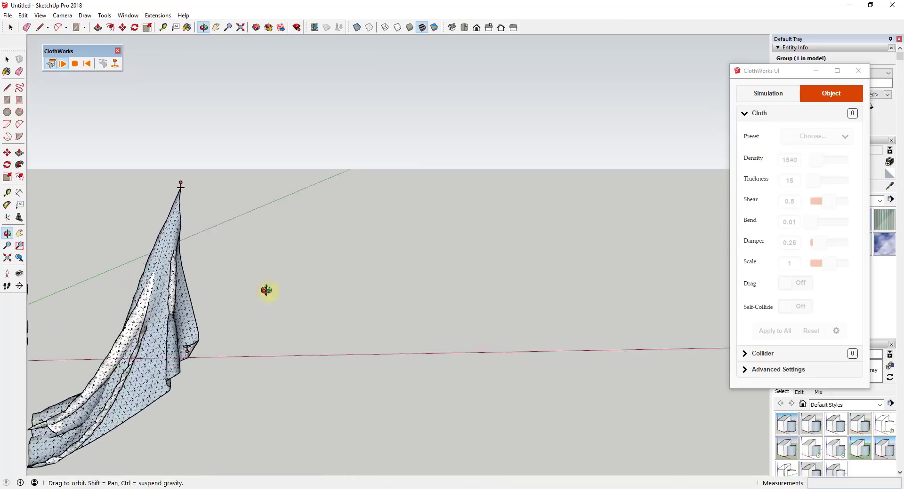
{"action": "middle_click_drag", "start_coordinate": [264, 292], "coordinate": [625, 276]}
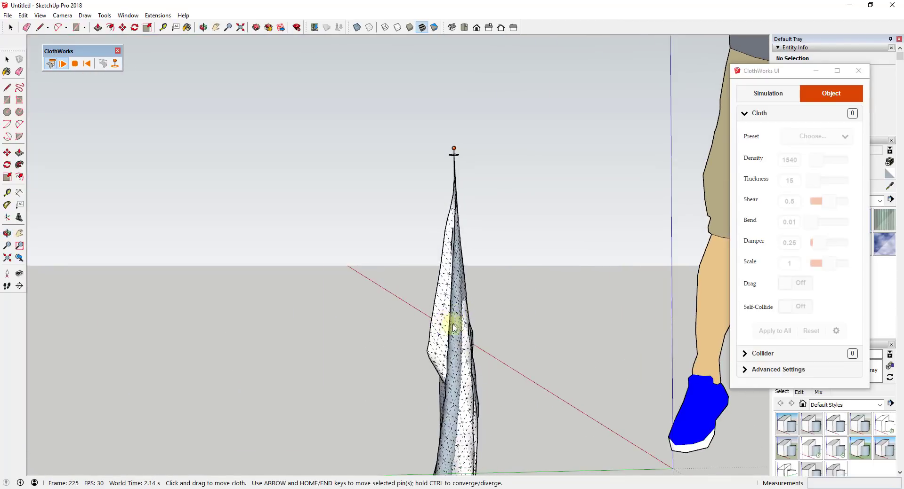
{"action": "middle_click_drag", "start_coordinate": [452, 323], "coordinate": [410, 358]}
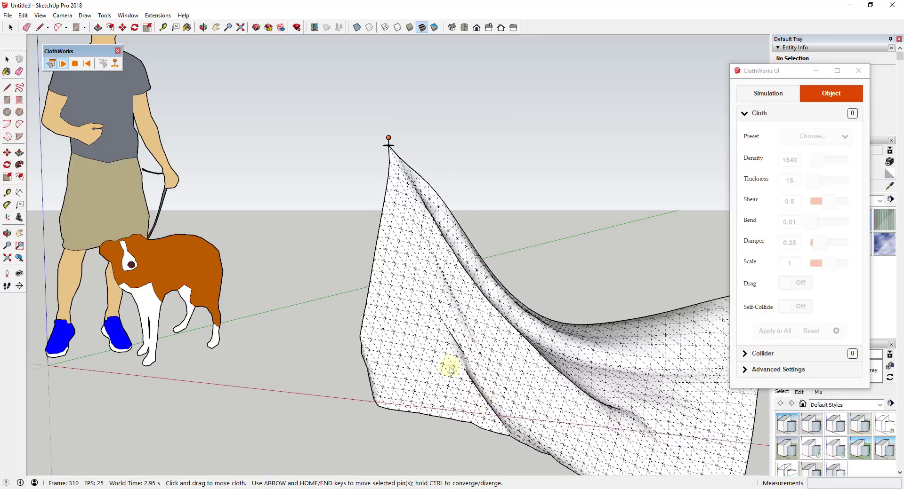
{"action": "left_click", "coordinate": [87, 63]}
{"action": "scroll", "coordinate": [322, 203], "scroll_direction": "down", "scroll_amount": 3}
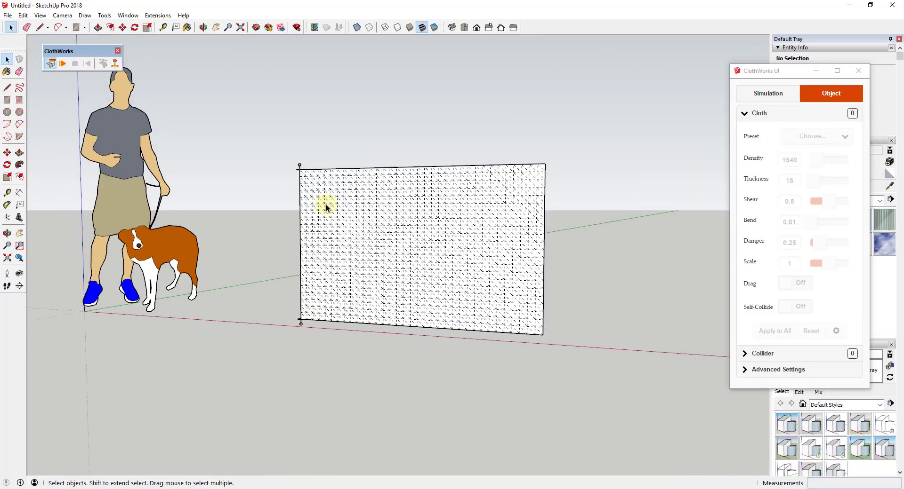
- Hide and reopen the ClothWorks UI, show the object settings, and turn Self-Collide on for the cloth
{"action": "scroll", "coordinate": [315, 193], "scroll_direction": "up", "scroll_amount": 3}
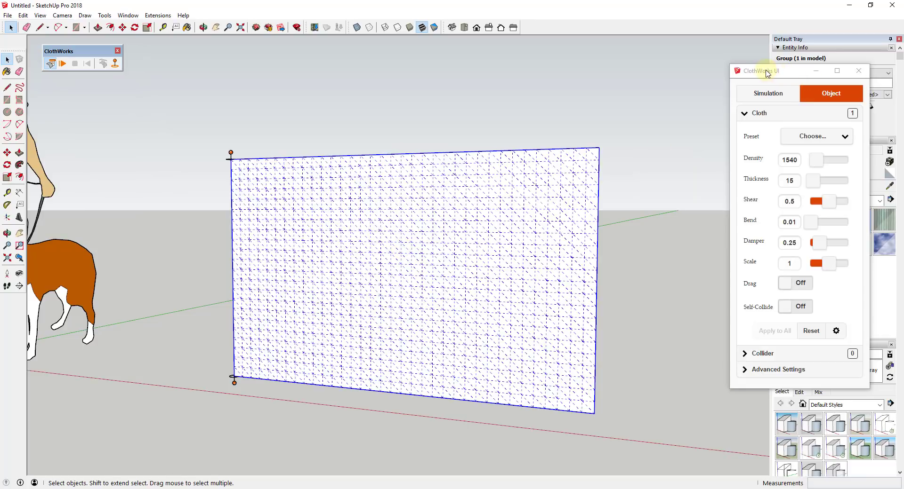
{"action": "left_click", "coordinate": [52, 64]}
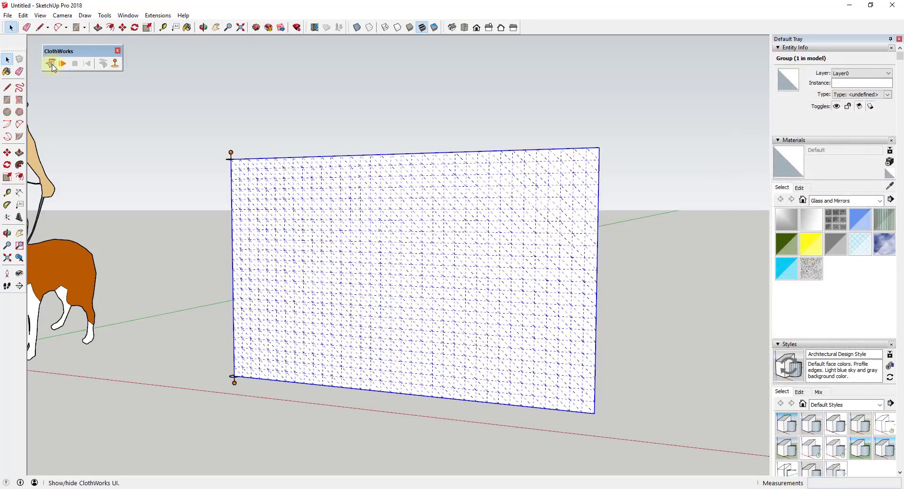
{"action": "left_click", "coordinate": [52, 64]}
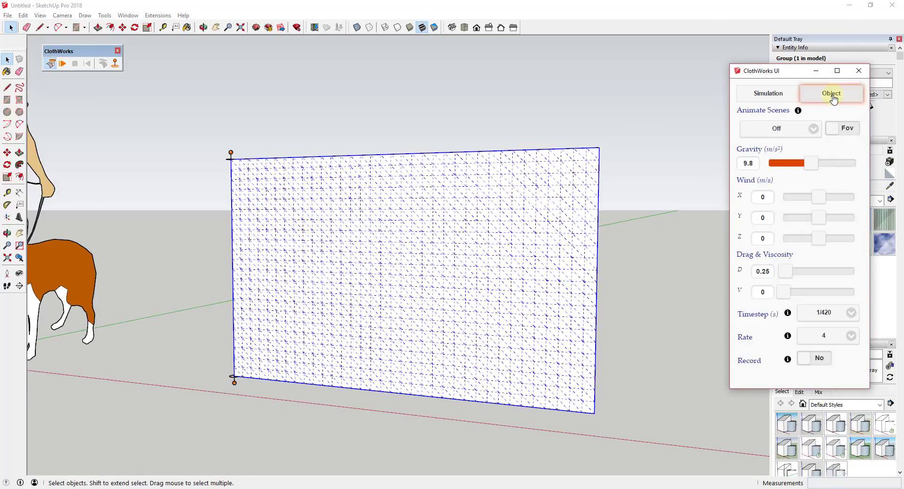
{"action": "left_click", "coordinate": [832, 95]}
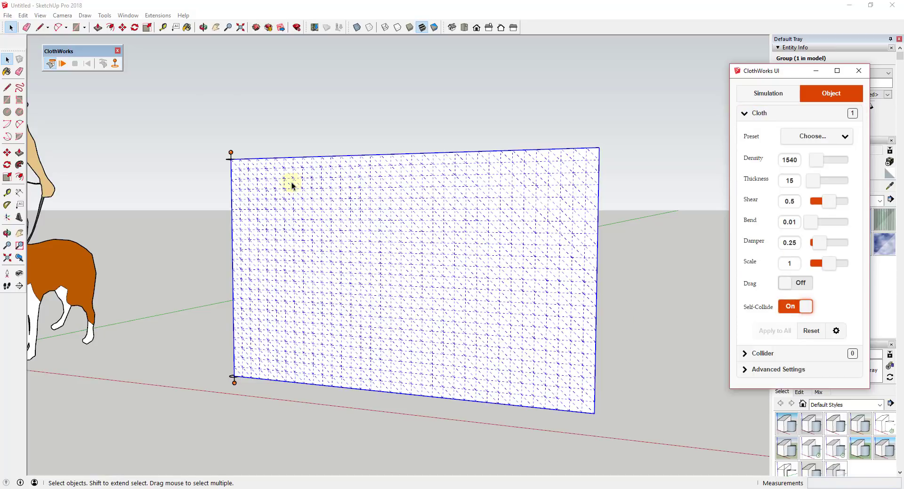
- Run the simulation with self-collision, tug the cloth while viewing it from different angles, and reset its layout
{"action": "left_click", "coordinate": [63, 64]}
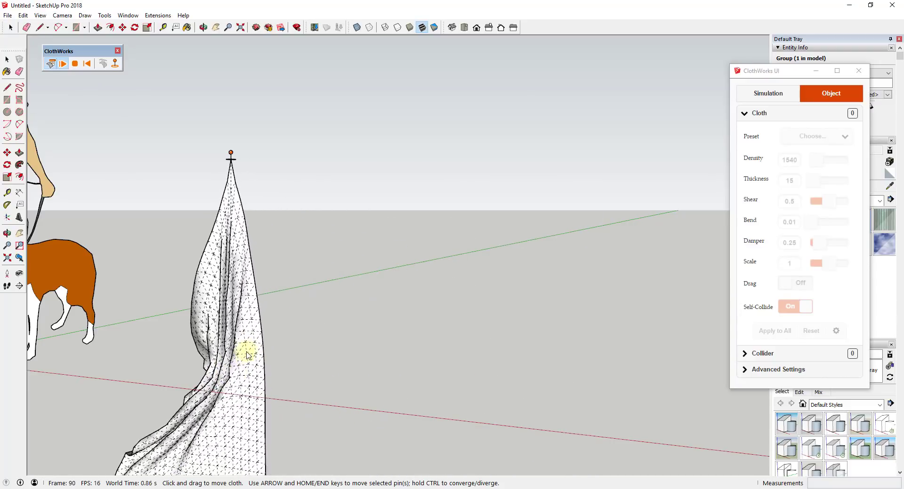
{"action": "scroll", "coordinate": [286, 325], "scroll_direction": "down", "scroll_amount": 2}
{"action": "middle_click_drag", "start_coordinate": [286, 324], "coordinate": [262, 379]}
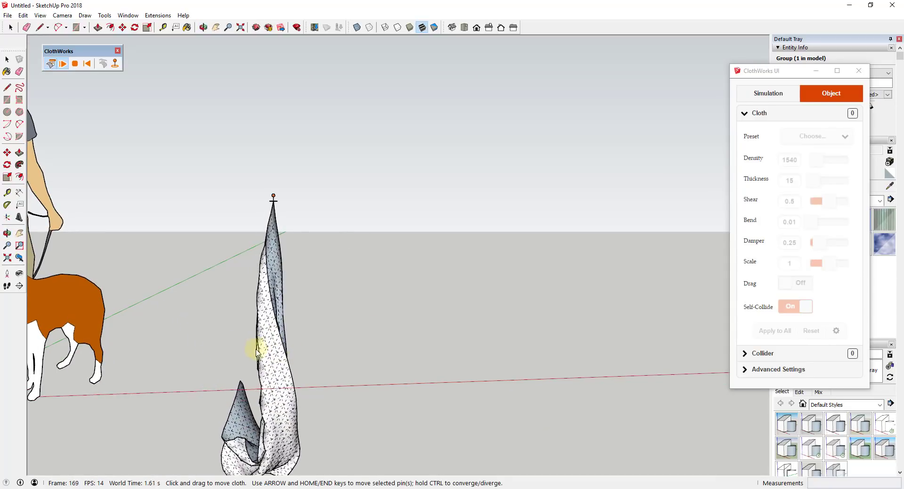
{"action": "middle_click_drag", "start_coordinate": [257, 351], "coordinate": [325, 354]}
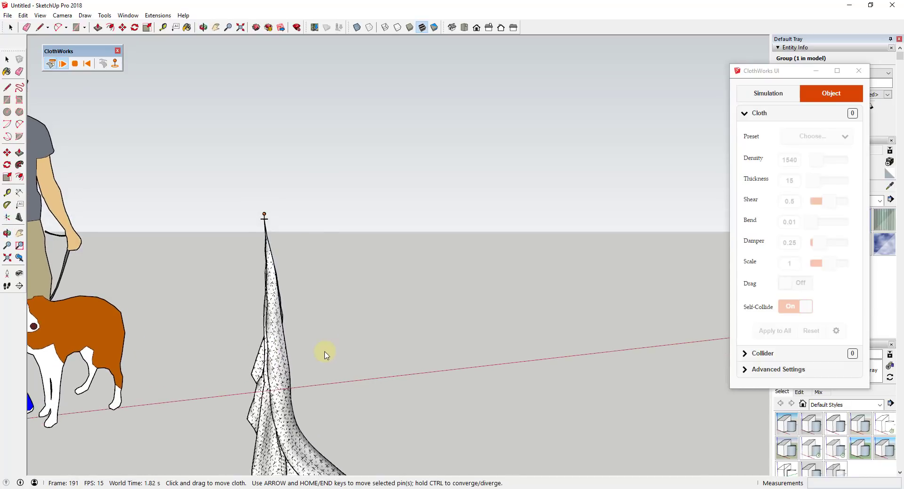
{"action": "left_click_drag", "start_coordinate": [292, 396], "coordinate": [321, 376]}
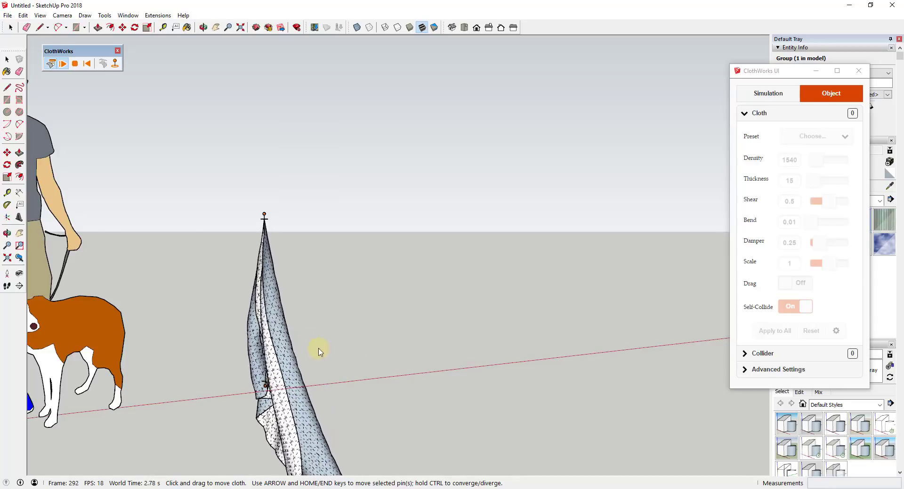
{"action": "middle_click_drag", "start_coordinate": [251, 409], "coordinate": [167, 279]}
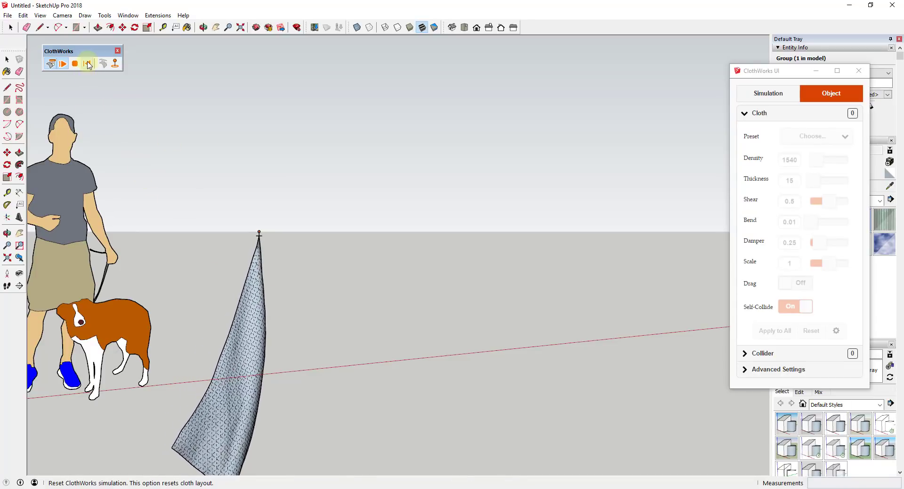
{"action": "left_click", "coordinate": [89, 64]}
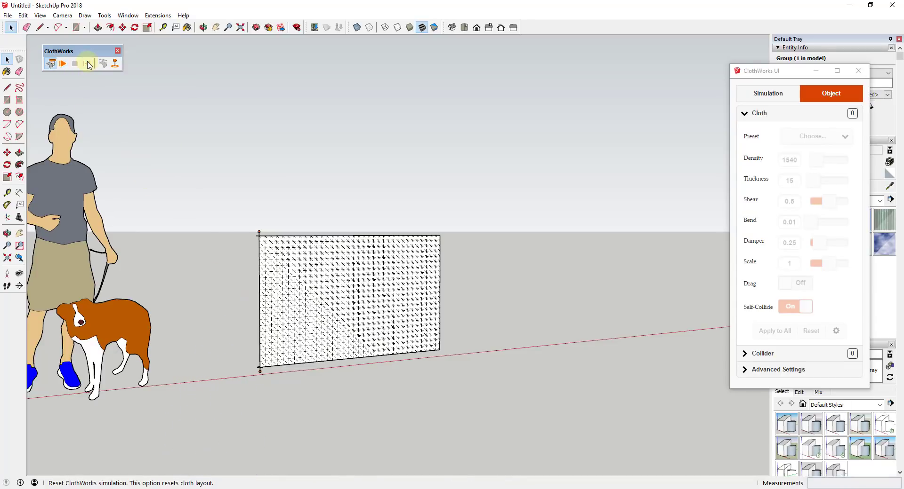
- Select the cloth group, try a density of 130, and restore the density to 1540
{"action": "left_click", "coordinate": [328, 291]}
{"action": "scroll", "coordinate": [412, 314], "scroll_direction": "up", "scroll_amount": 3}
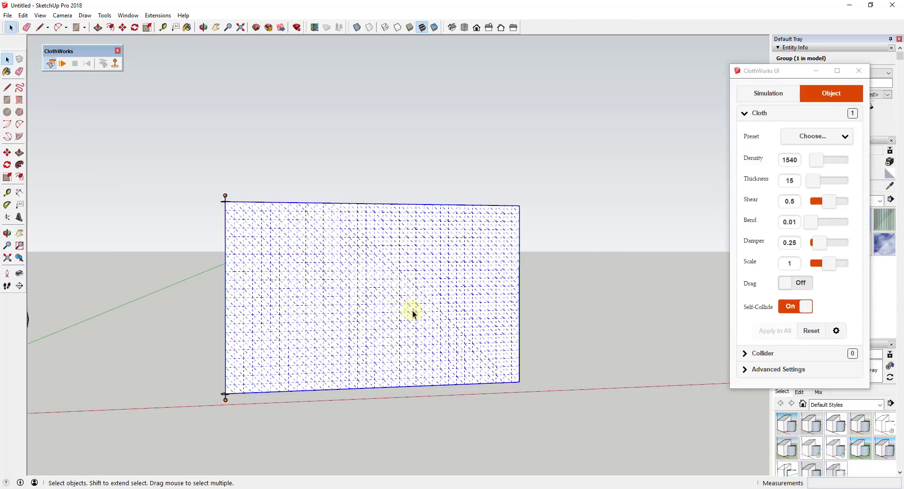
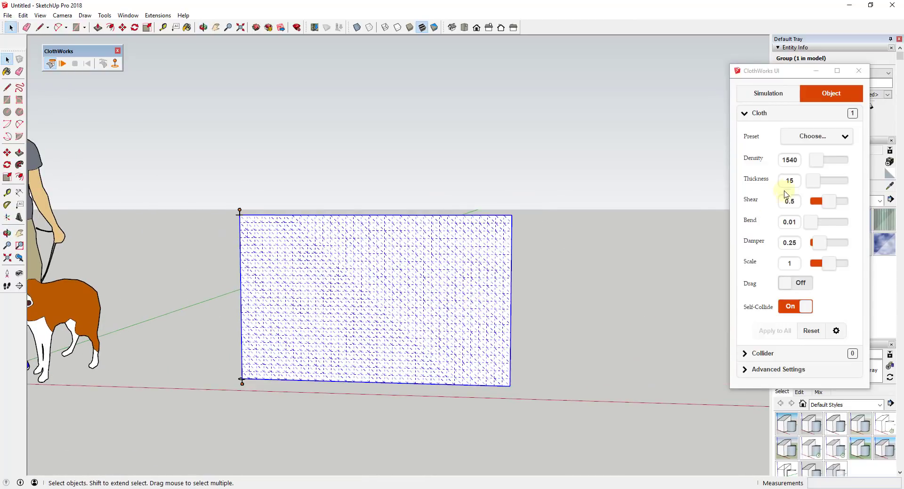
{"action": "double_click", "coordinate": [797, 160]}
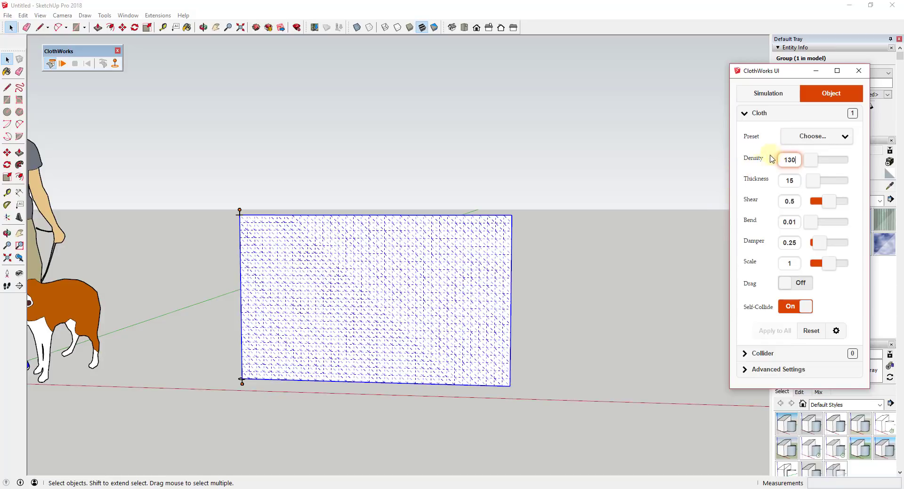
{"action": "mouse_move", "coordinate": [753, 164]}
{"action": "type", "text": "130"}
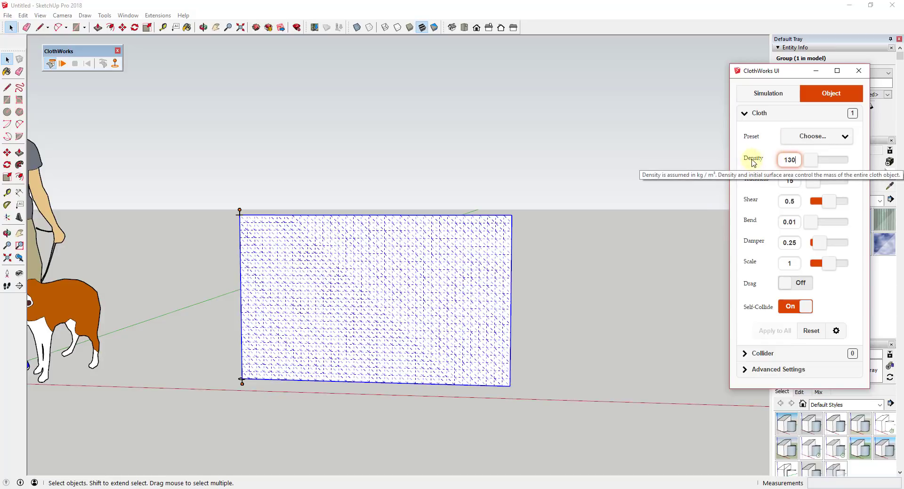
{"action": "key", "text": "BackSpace"}
{"action": "key", "text": "BackSpace"}
{"action": "type", "text": "540"}
{"action": "left_click", "coordinate": [799, 179]}
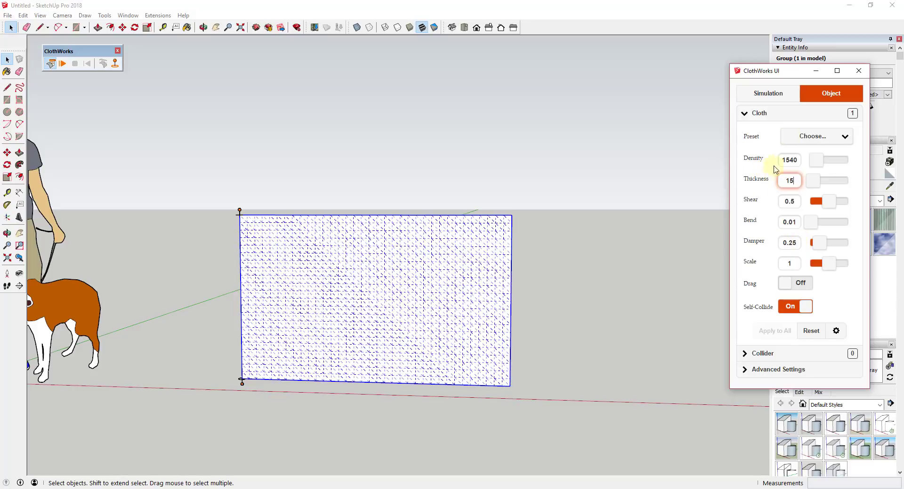
- Set the simulation's wind speed along X to 5 m/s
{"action": "left_click", "coordinate": [775, 96]}
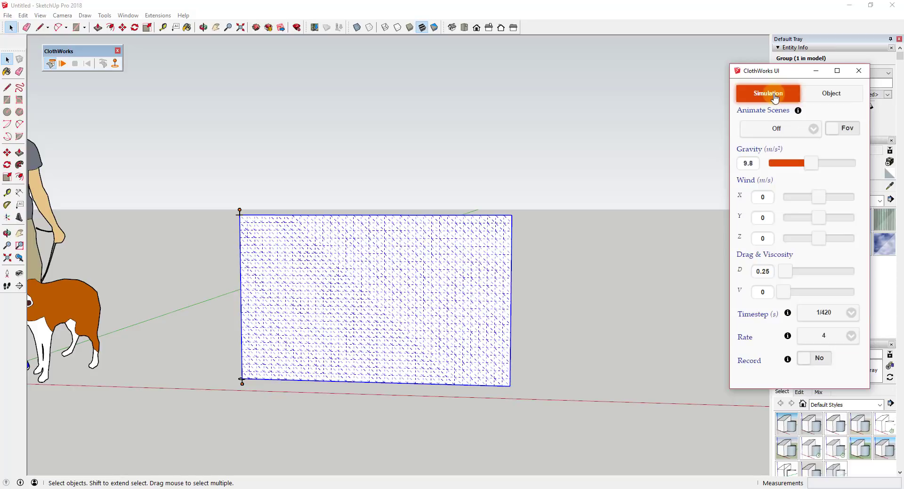
{"action": "double_click", "coordinate": [762, 197]}
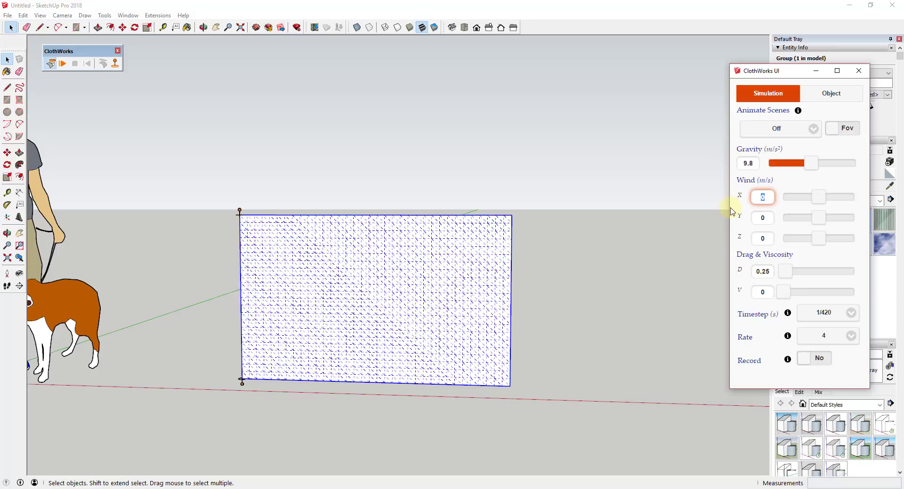
{"action": "left_click", "coordinate": [769, 217]}
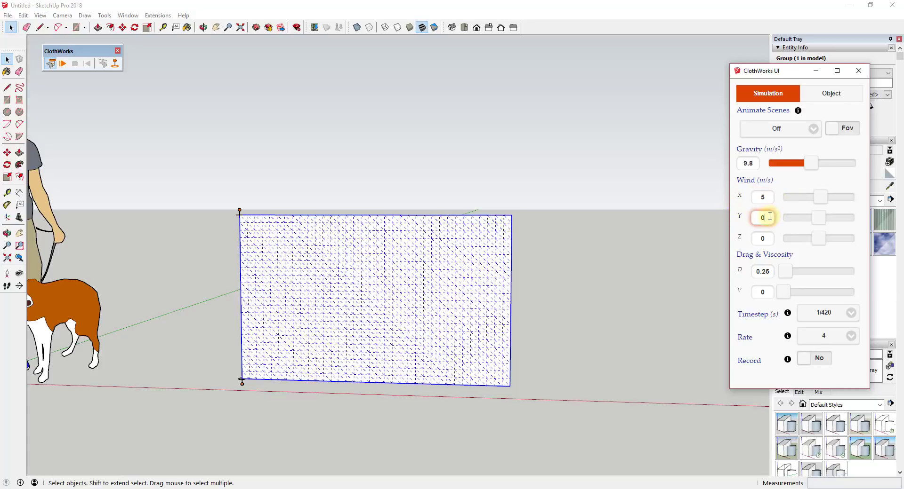
- Run the simulation with the X wind, pull on the hanging cloth, and reset its layout
{"action": "left_click", "coordinate": [63, 64]}
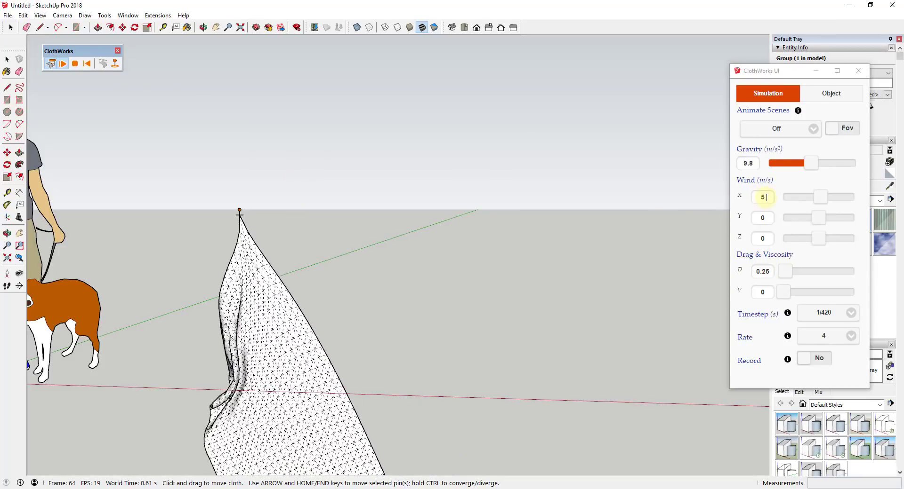
{"action": "left_click_drag", "start_coordinate": [242, 377], "coordinate": [278, 430]}
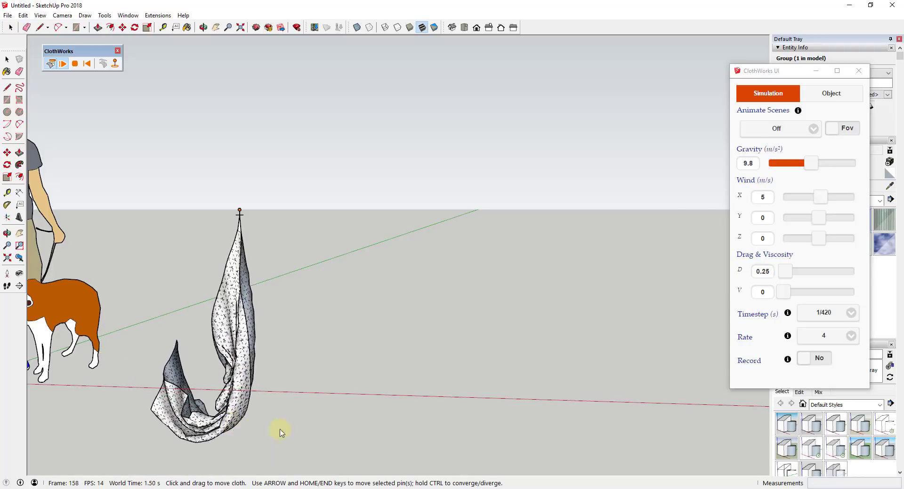
{"action": "left_click", "coordinate": [87, 64]}
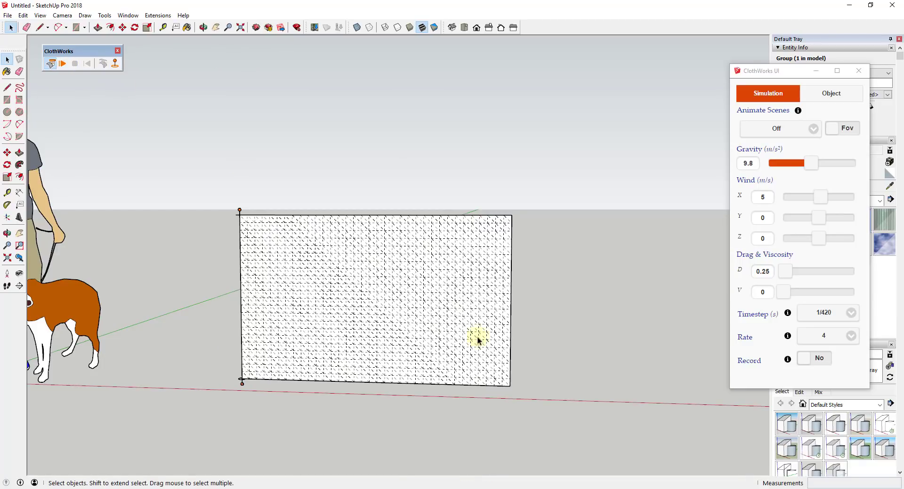
- Enable Drag for the cloth and set its density to 150 and its shear to 1
{"action": "left_click", "coordinate": [823, 98]}
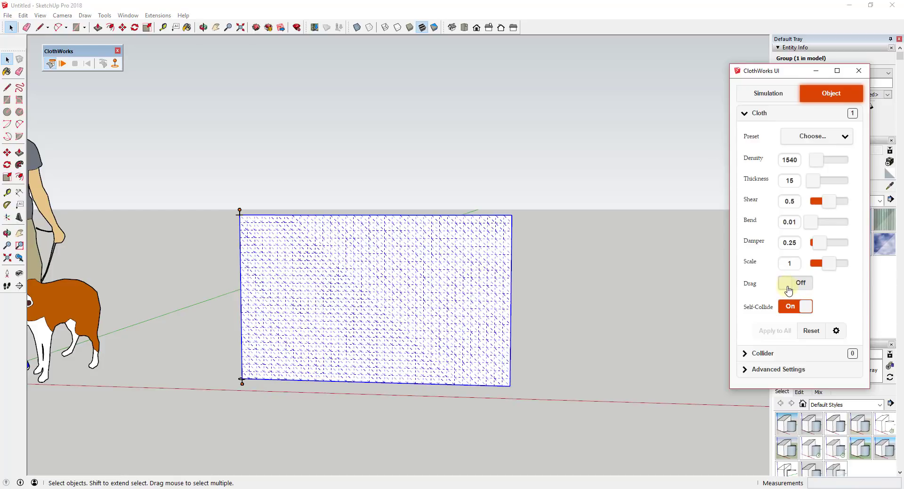
{"action": "left_click", "coordinate": [787, 287]}
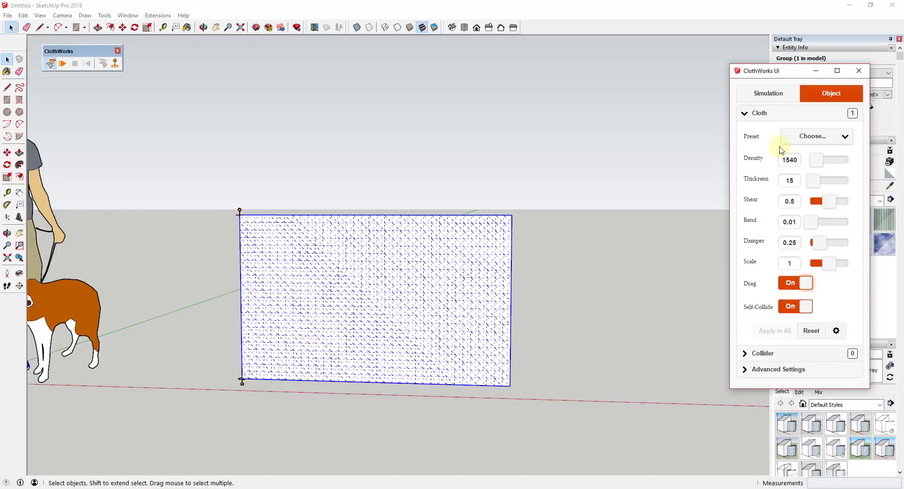
{"action": "double_click", "coordinate": [779, 161]}
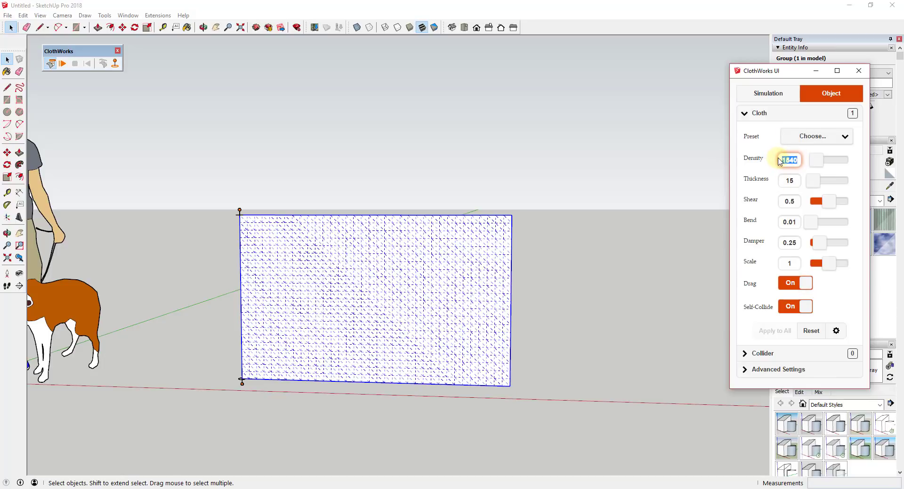
{"action": "key", "text": "Tab"}
{"action": "left_click", "coordinate": [789, 180]}
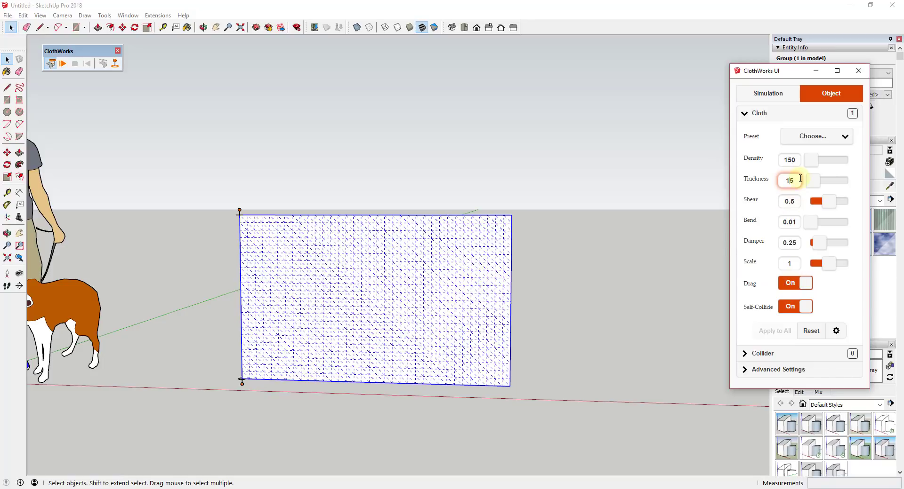
{"action": "left_click", "coordinate": [789, 202]}
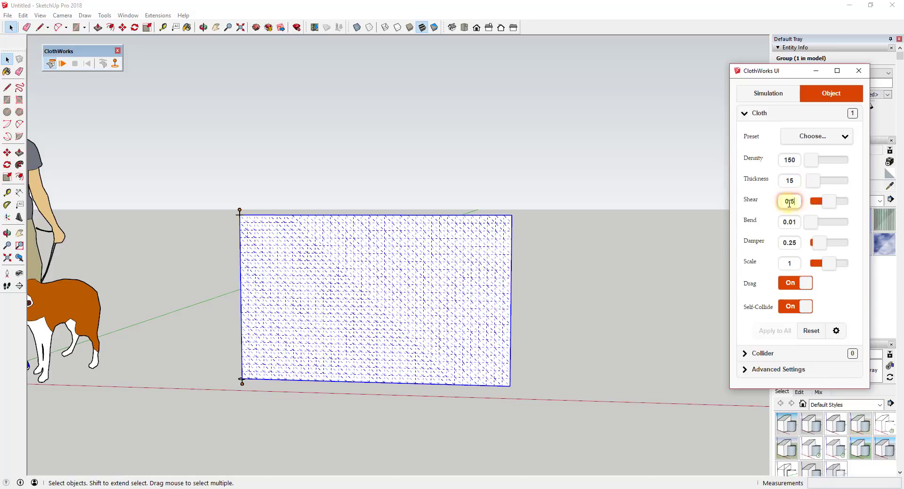
{"action": "type", "text": "1"}
{"action": "key", "text": "Tab"}
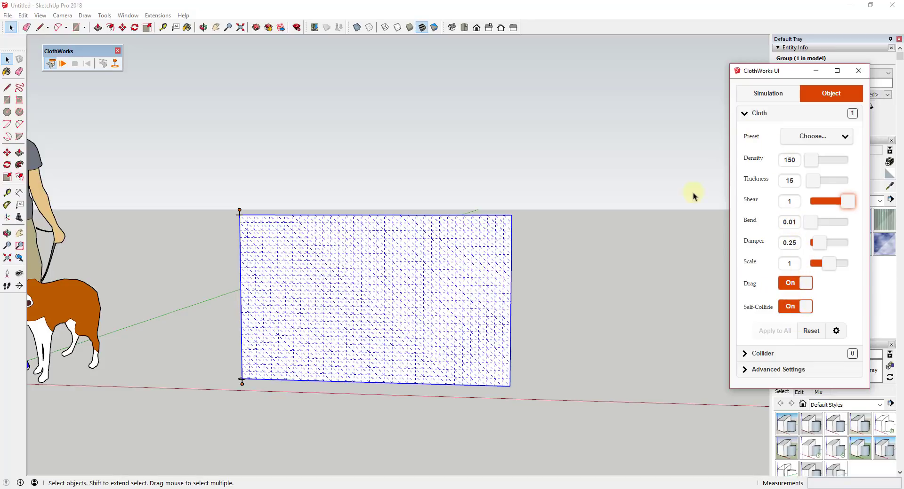
- Run the simulation on the cloth, pull it into the wind, and show the simulation settings
{"action": "left_click", "coordinate": [63, 64]}
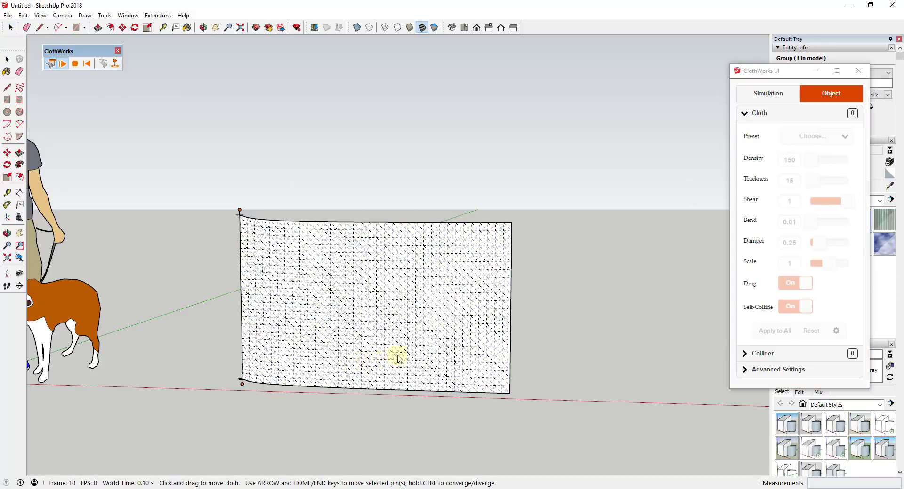
{"action": "left_click_drag", "start_coordinate": [331, 333], "coordinate": [722, 159]}
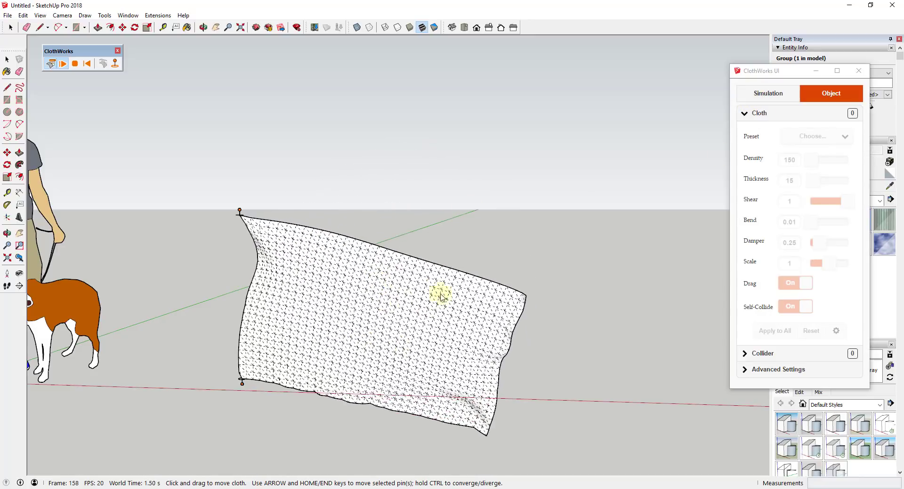
{"action": "left_click", "coordinate": [767, 93]}
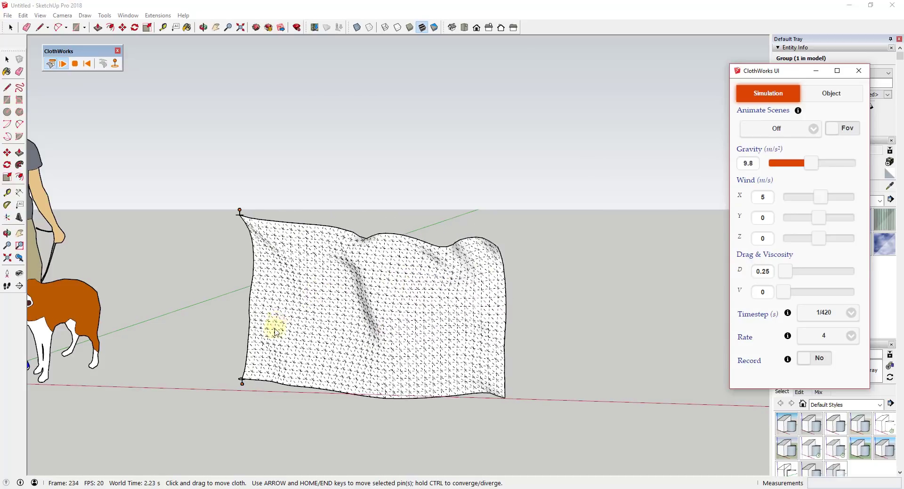
{"action": "left_click", "coordinate": [830, 93]}
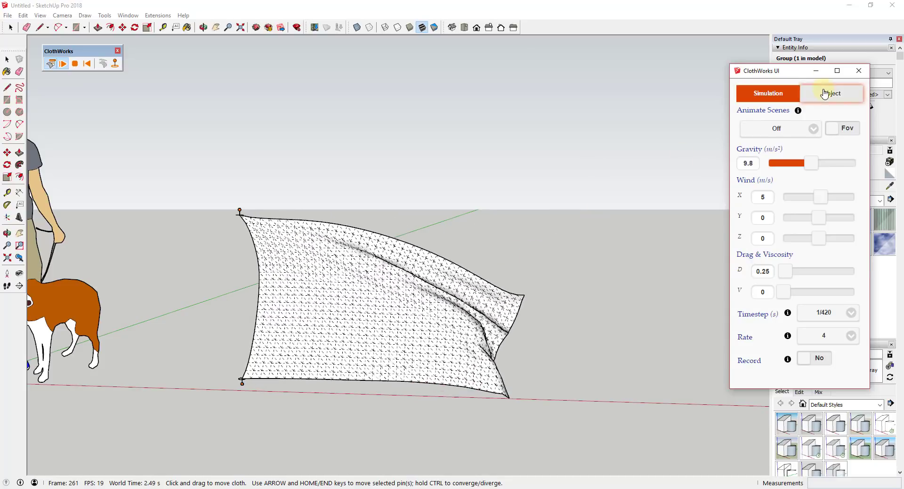
{"action": "left_click", "coordinate": [762, 98]}
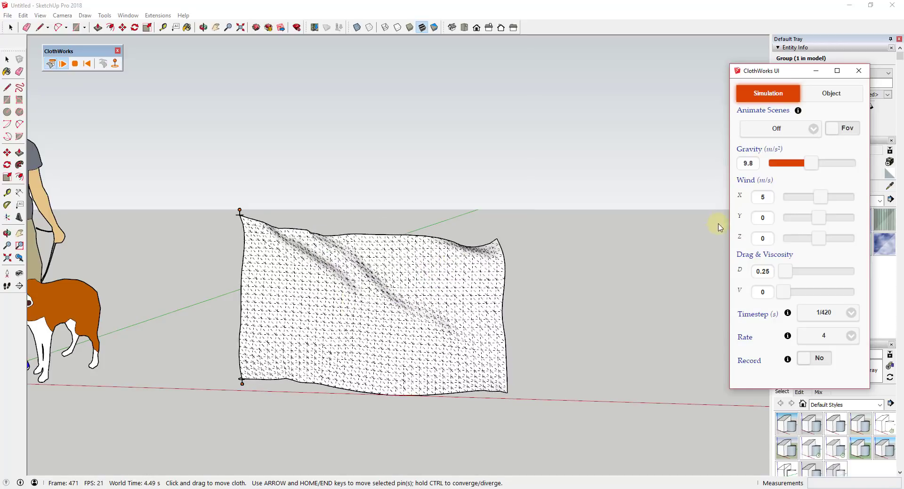
- While the simulation runs, set the wind to 10 m/s along X and 5 m/s along Y
{"action": "double_click", "coordinate": [767, 197]}
{"action": "type", "text": "10"}
{"action": "key", "text": "Tab"}
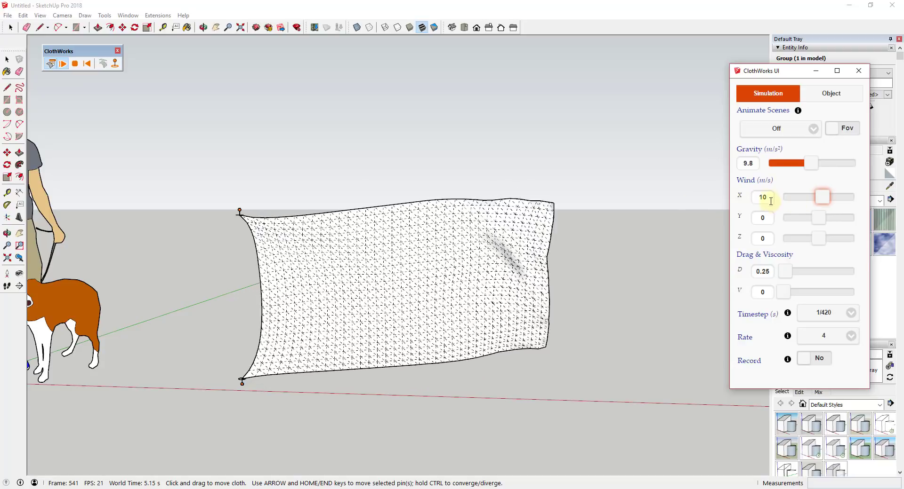
{"action": "double_click", "coordinate": [763, 217]}
{"action": "type", "text": "5"}
{"action": "key", "text": "Tab"}
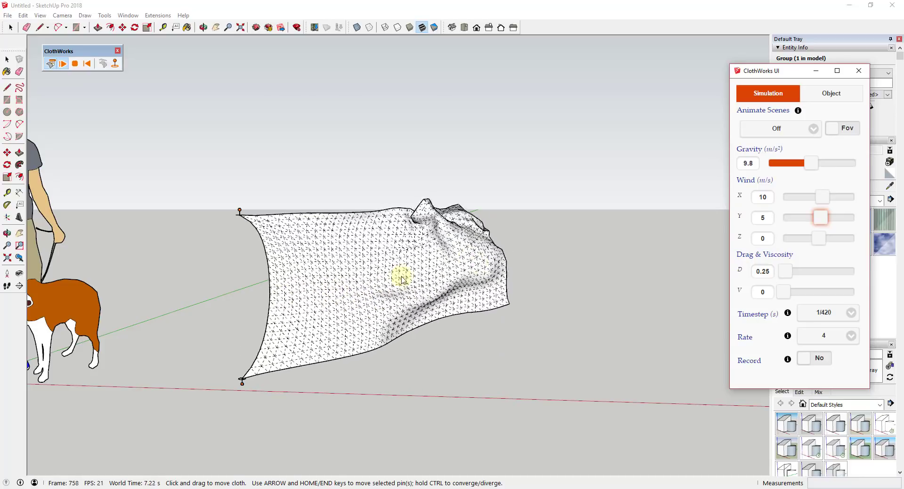
- Set the X wind to 5 m/s and stop the simulation without resetting the cloth's layout
{"action": "left_click_drag", "start_coordinate": [763, 198], "coordinate": [741, 199]}
{"action": "type", "text": "5"}
{"action": "key", "text": "Tab"}
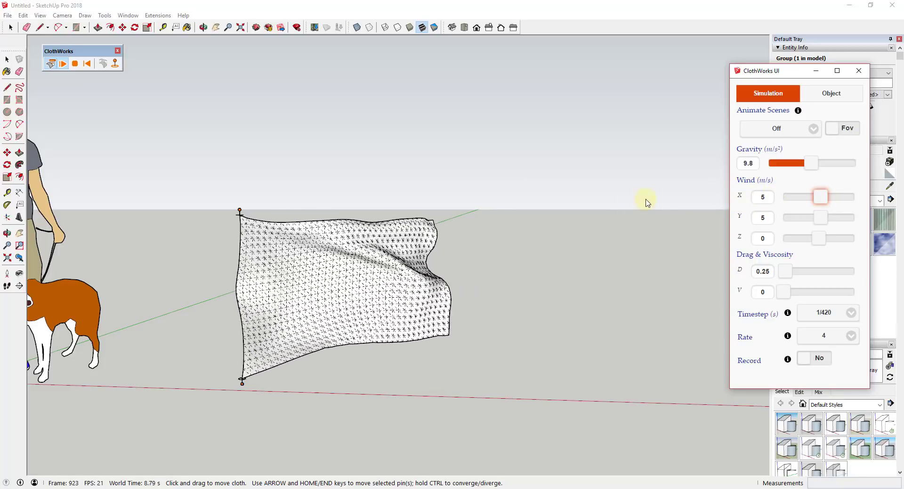
{"action": "left_click", "coordinate": [76, 65]}
{"action": "middle_click_drag", "start_coordinate": [504, 279], "coordinate": [575, 256]}
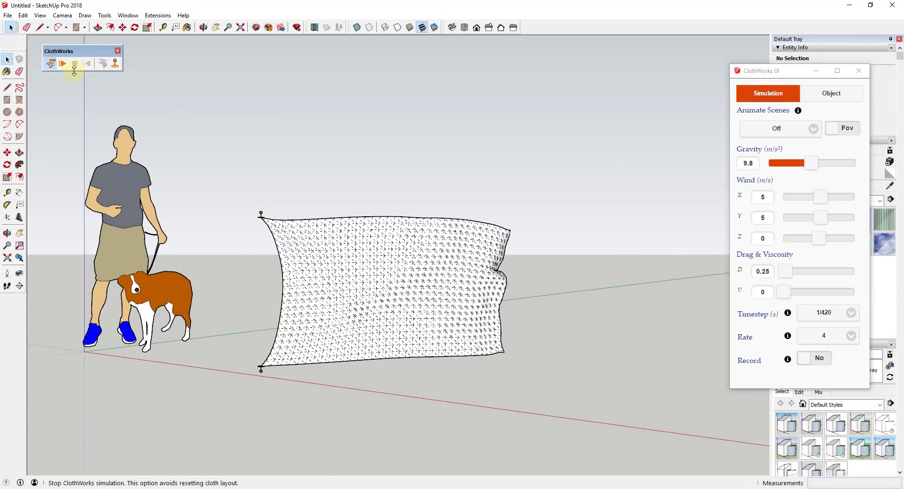
- Run the simulation again from the draped shape, tug the cloth, and reset its layout
{"action": "left_click", "coordinate": [62, 64]}
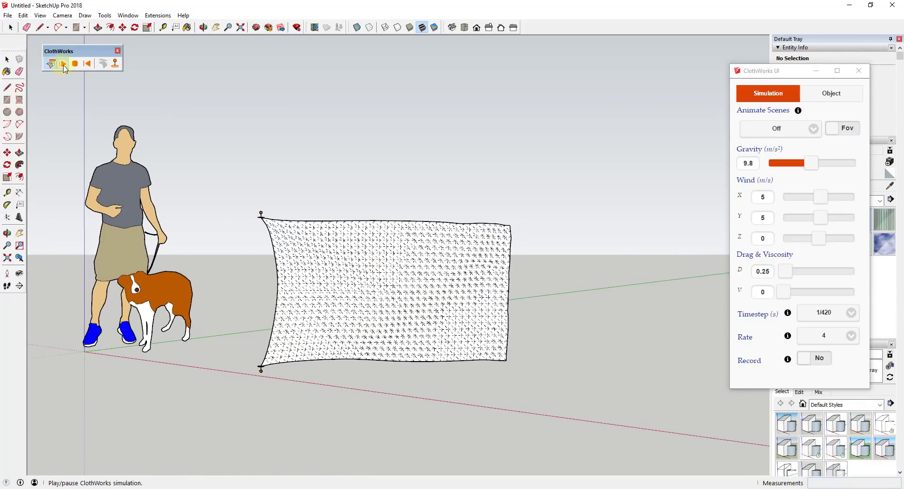
{"action": "left_click_drag", "start_coordinate": [377, 250], "coordinate": [322, 310]}
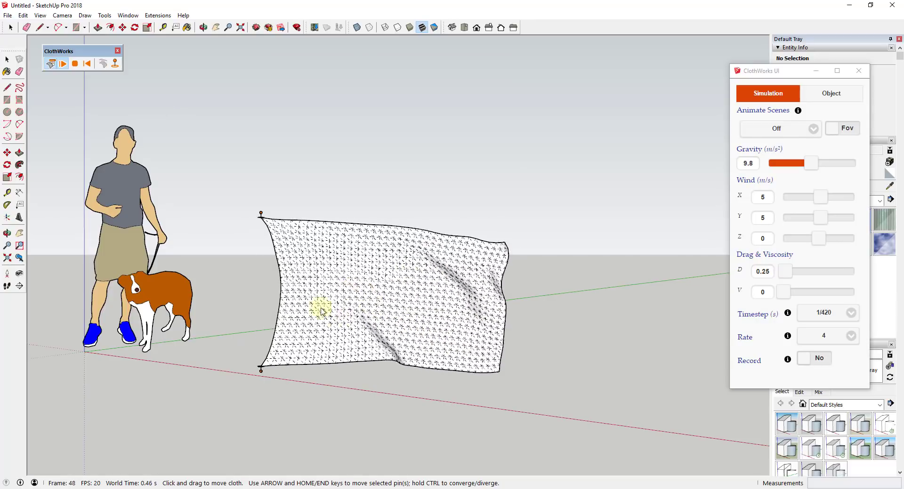
{"action": "left_click", "coordinate": [87, 64]}
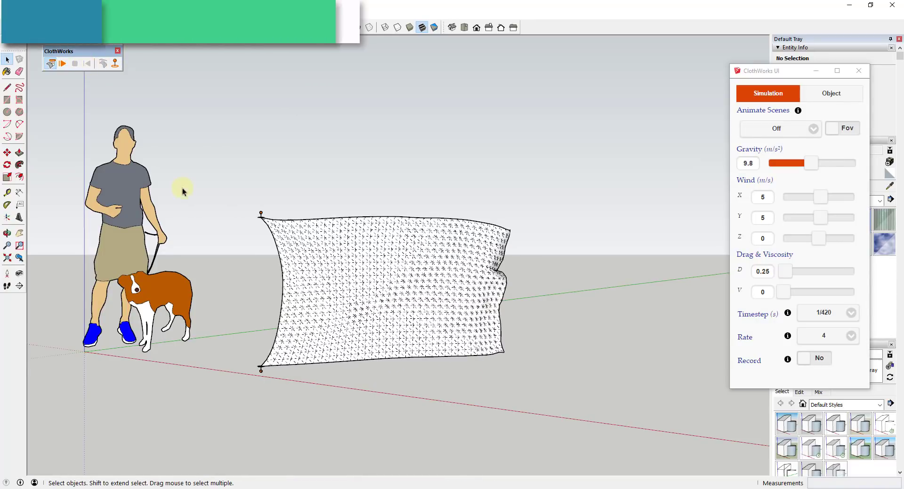
- Select the cloth group and undrape it to its original flat rectangle
{"action": "left_click", "coordinate": [325, 302]}
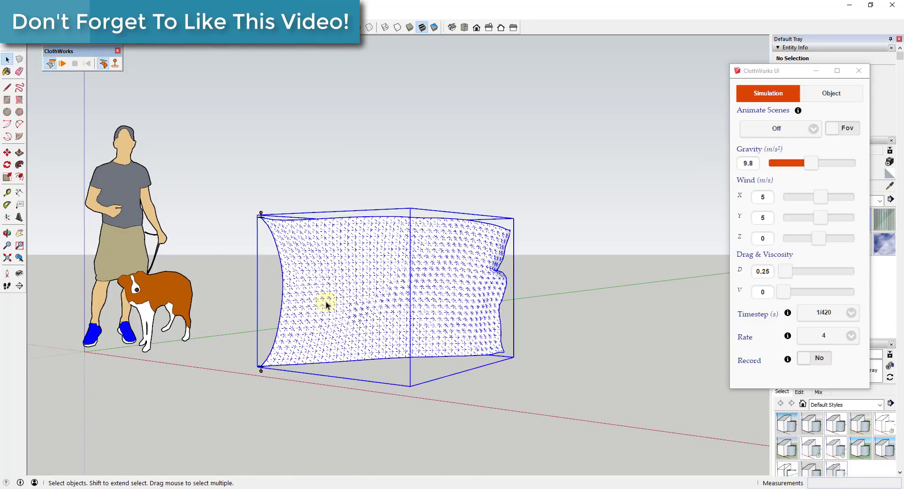
{"action": "left_click", "coordinate": [107, 68]}
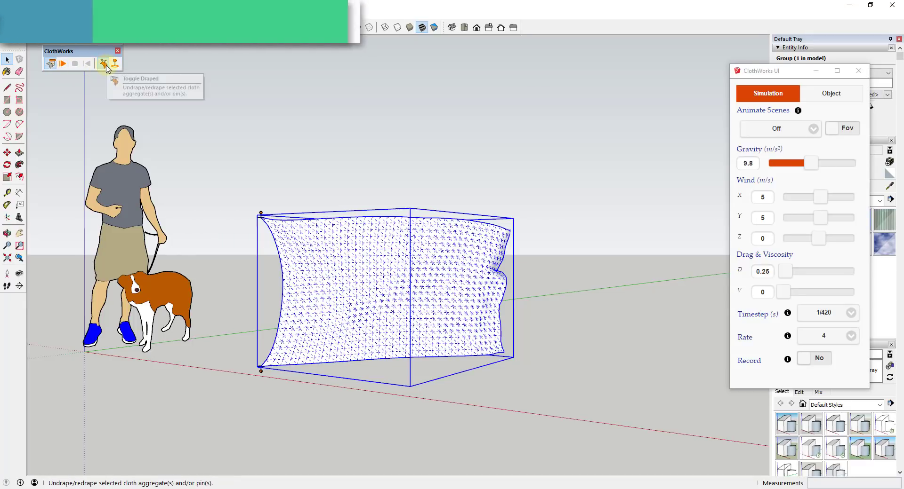
{"action": "left_click", "coordinate": [107, 68]}
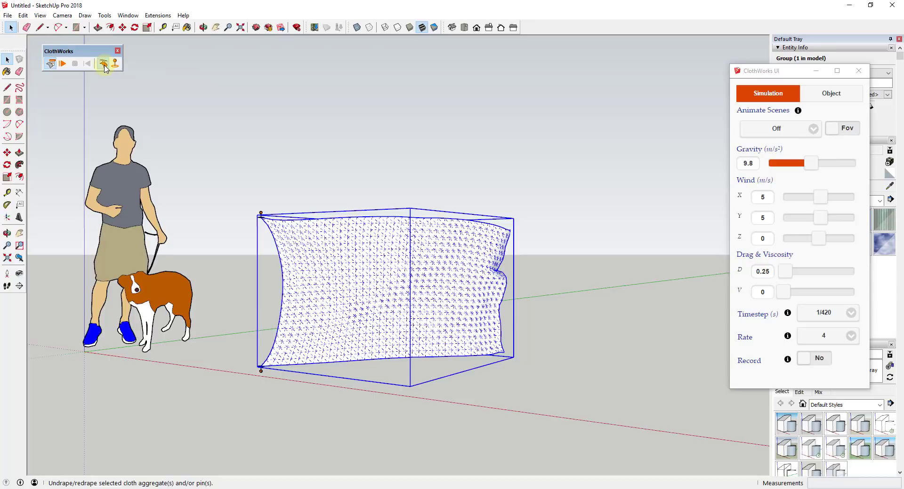
{"action": "left_click", "coordinate": [106, 68]}
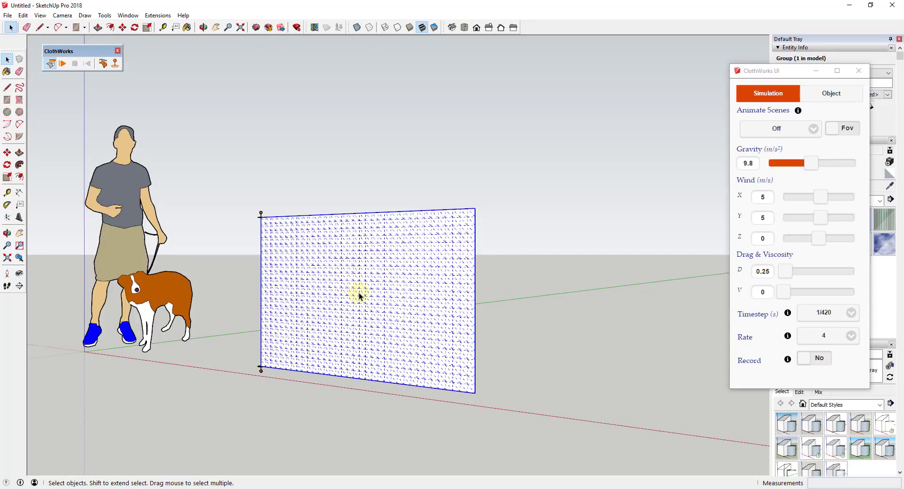
- Redrape the cloth to examine its billowed shape from the front, and undrape it again
{"action": "middle_click_drag", "start_coordinate": [349, 293], "coordinate": [512, 276]}
{"action": "scroll", "coordinate": [572, 299], "scroll_direction": "down", "scroll_amount": 3}
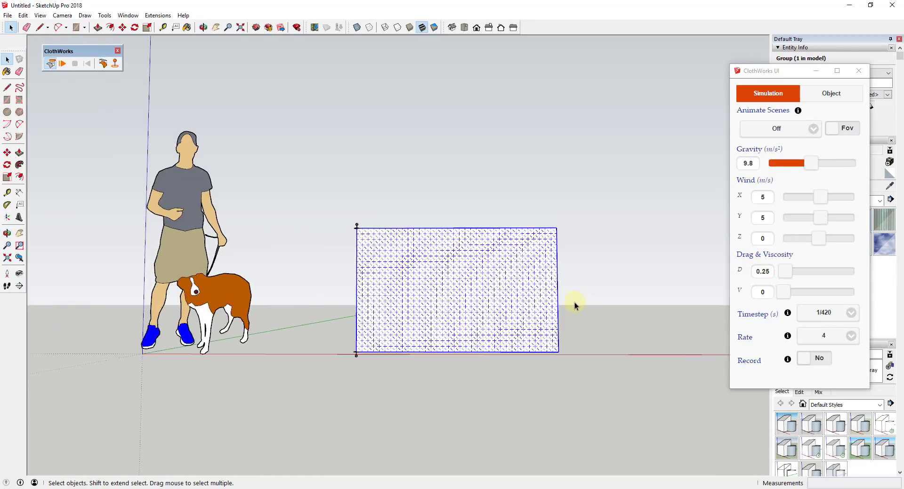
{"action": "scroll", "coordinate": [571, 302], "scroll_direction": "up", "scroll_amount": 4}
{"action": "scroll", "coordinate": [490, 256], "scroll_direction": "up", "scroll_amount": 1}
{"action": "scroll", "coordinate": [490, 256], "scroll_direction": "down", "scroll_amount": 2}
{"action": "scroll", "coordinate": [490, 255], "scroll_direction": "up", "scroll_amount": 2}
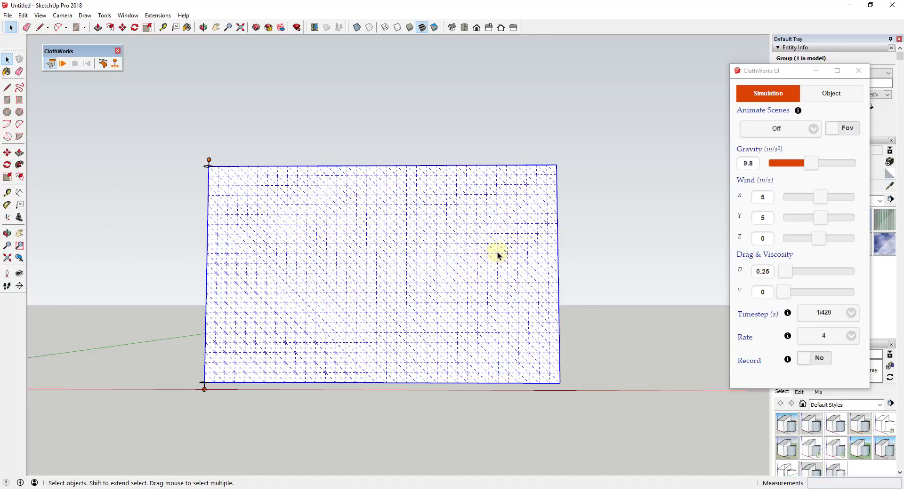
{"action": "scroll", "coordinate": [383, 288], "scroll_direction": "down", "scroll_amount": 2}
{"action": "scroll", "coordinate": [351, 248], "scroll_direction": "up", "scroll_amount": 2}
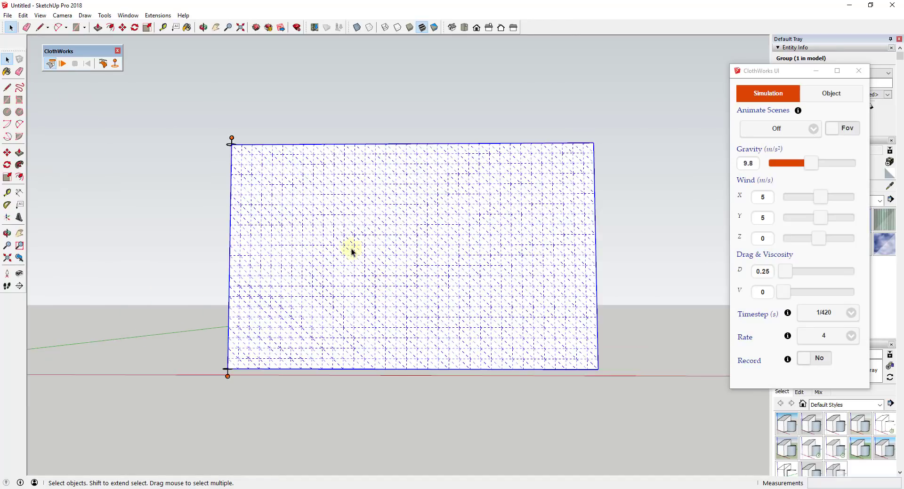
{"action": "left_click", "coordinate": [105, 64]}
{"action": "left_click", "coordinate": [357, 282]}
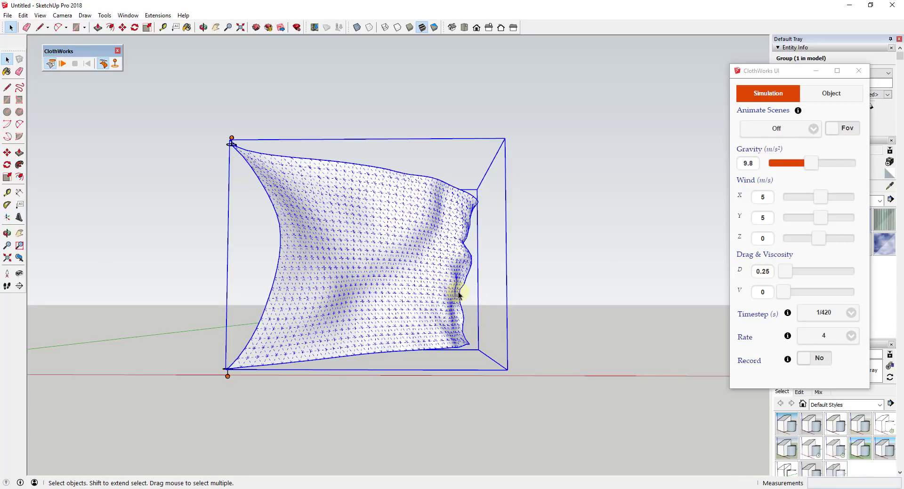
{"action": "left_click", "coordinate": [104, 64]}
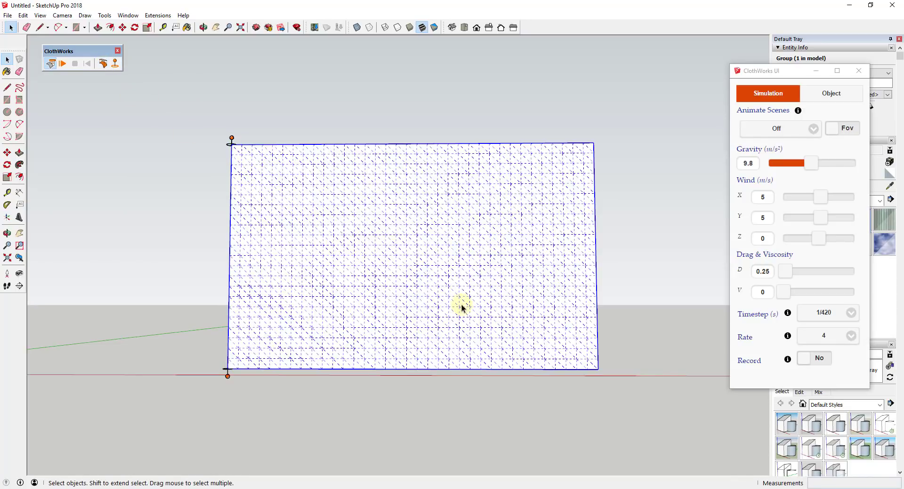
- Turn off the display of hidden geometry and move the ClothWorks dialog clear of the materials
{"action": "left_click", "coordinate": [41, 16]}
{"action": "left_click", "coordinate": [65, 49]}
{"action": "left_click_drag", "start_coordinate": [780, 73], "coordinate": [671, 85]}
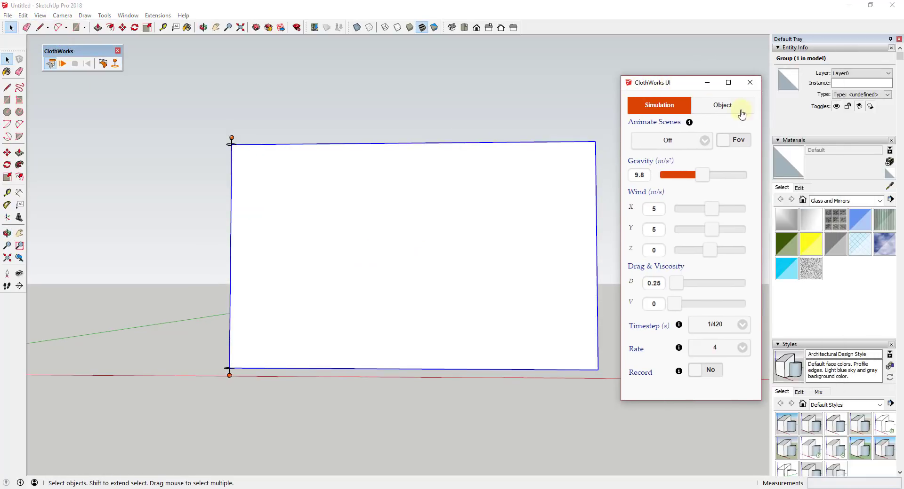
- Show the carpet, fabrics and leathers collection in the material library
{"action": "left_click", "coordinate": [844, 207]}
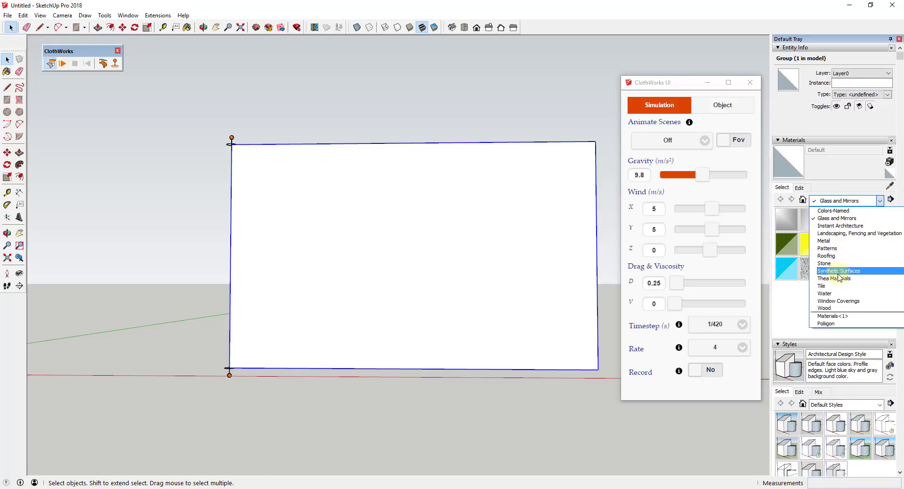
{"action": "left_click", "coordinate": [831, 249]}
{"action": "left_click", "coordinate": [828, 201]}
{"action": "scroll", "coordinate": [833, 244], "scroll_direction": "up", "scroll_amount": 3}
{"action": "left_click", "coordinate": [842, 255]}
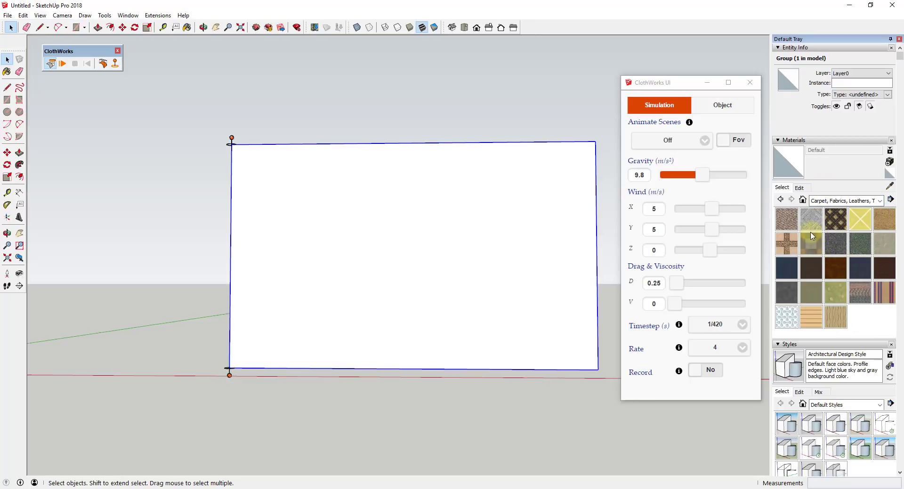
- Select the cloth group and paint it with the Carpet Pattern Leaf Squares Tan material
{"action": "left_click", "coordinate": [791, 247]}
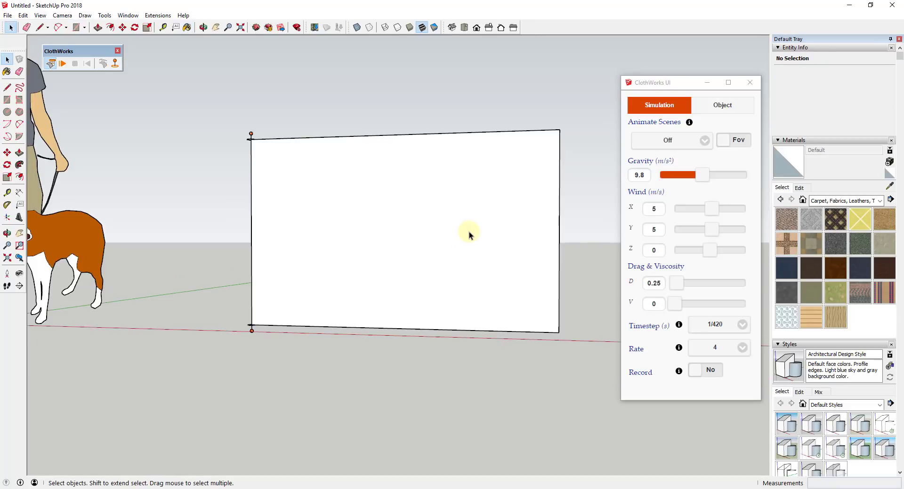
{"action": "mouse_move", "coordinate": [445, 232]}
{"action": "middle_mouse_down"}
{"action": "mouse_move", "coordinate": [534, 241]}
{"action": "mouse_move", "coordinate": [478, 258]}
{"action": "mouse_move", "coordinate": [470, 228]}
{"action": "mouse_move", "coordinate": [461, 228]}
{"action": "middle_mouse_up"}
{"action": "left_click", "coordinate": [471, 228]}
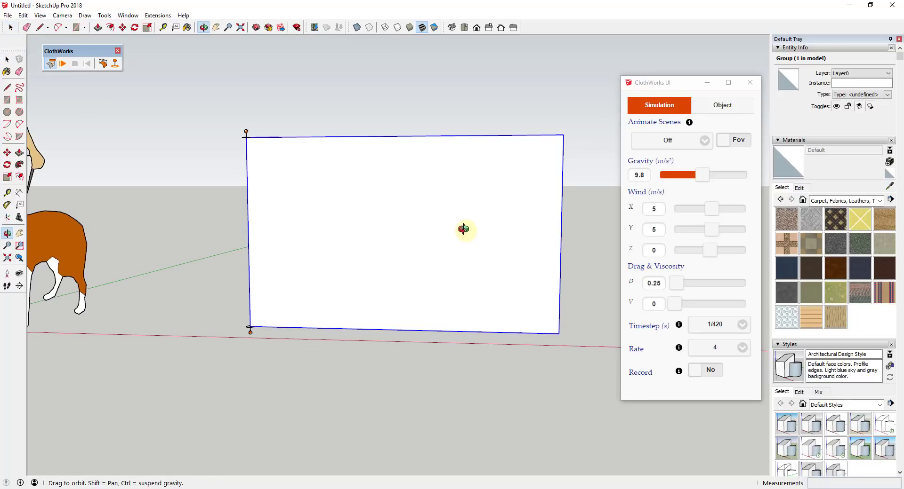
{"action": "left_click", "coordinate": [788, 248]}
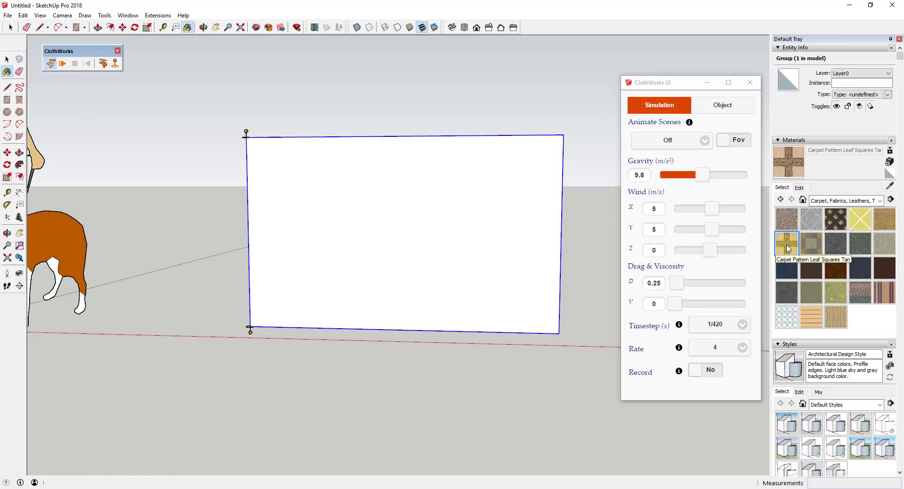
{"action": "left_click", "coordinate": [451, 197]}
{"action": "key", "text": "space"}
- Run the simulation on the patterned cloth, reset its layout, and select the cloth
{"action": "left_click", "coordinate": [63, 64]}
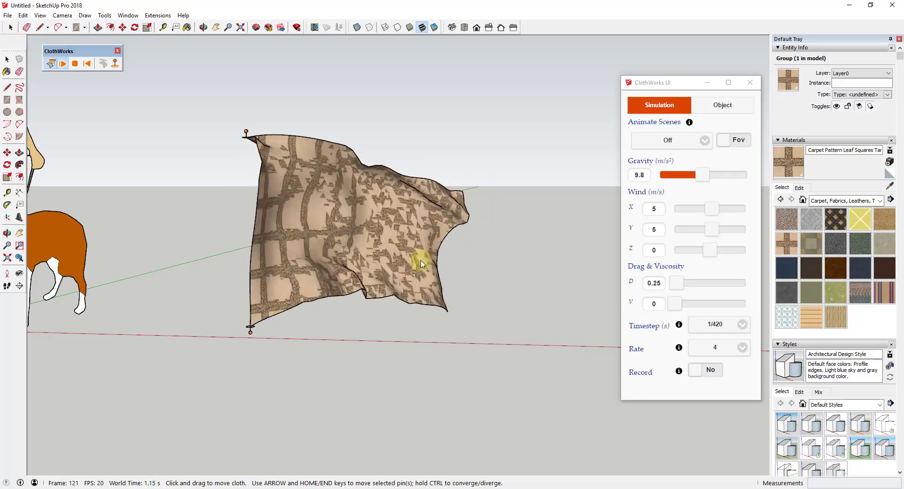
{"action": "left_click", "coordinate": [88, 66]}
{"action": "left_click", "coordinate": [493, 250]}
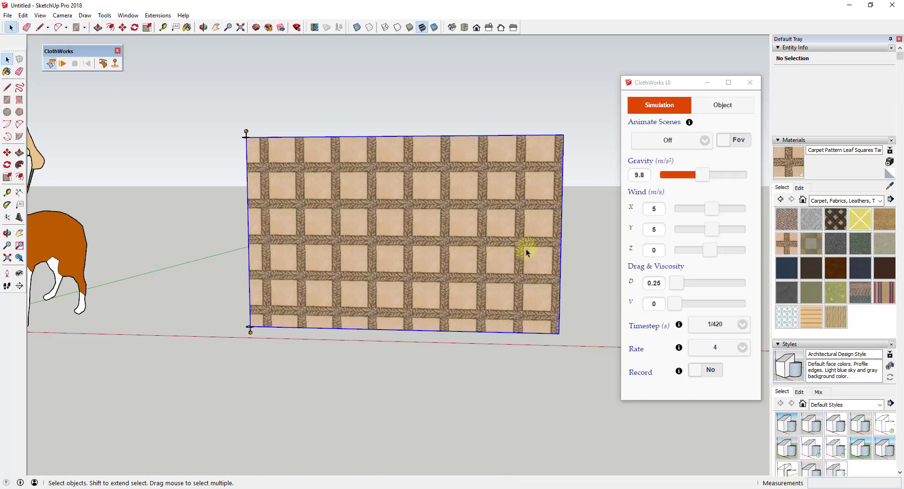
- Repaint the cloth group with the Default material to remove the pattern applied to the whole group
{"action": "left_click", "coordinate": [889, 175]}
{"action": "left_click", "coordinate": [497, 214]}
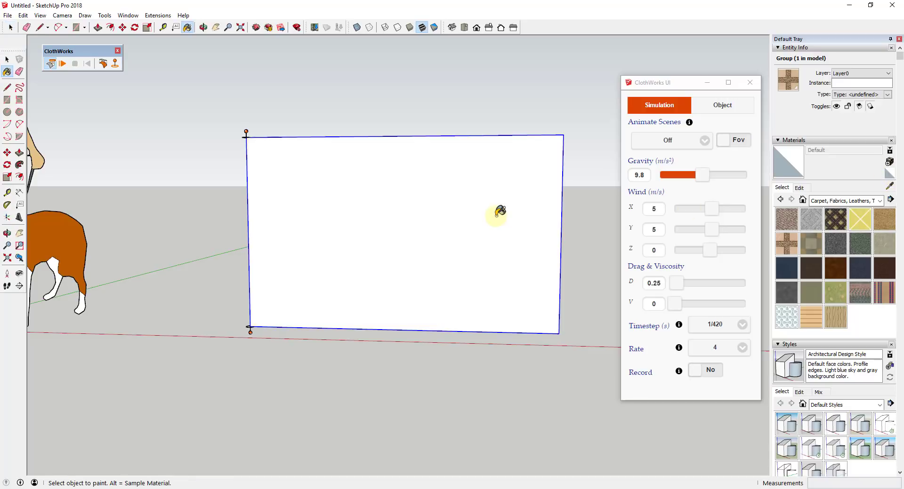
{"action": "key", "text": "space"}
- Open the cloth group and paint the front and back of its faces with Carpet Pattern Leaf Squares Tan
{"action": "double_click", "coordinate": [495, 219]}
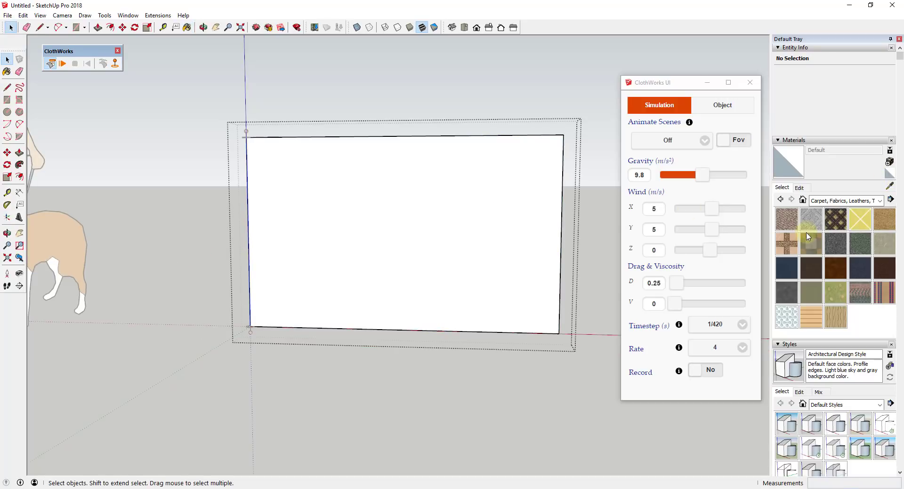
{"action": "left_click", "coordinate": [787, 243]}
{"action": "left_click", "coordinate": [547, 217]}
{"action": "left_click_drag", "start_coordinate": [170, 242], "coordinate": [322, 228]}
{"action": "key", "text": "b"}
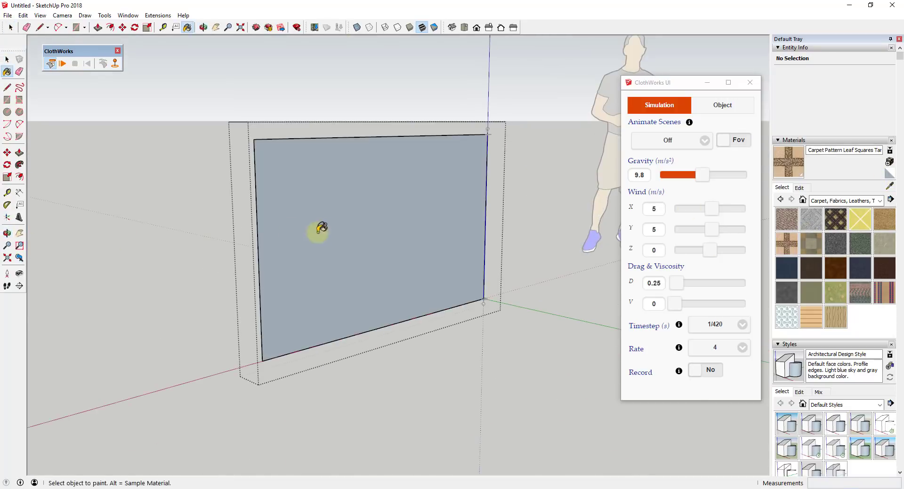
{"action": "mouse_move", "coordinate": [242, 230]}
{"action": "middle_mouse_down"}
{"action": "mouse_move", "coordinate": [692, 329]}
{"action": "mouse_move", "coordinate": [385, 236]}
{"action": "mouse_move", "coordinate": [523, 297]}
{"action": "middle_mouse_up"}
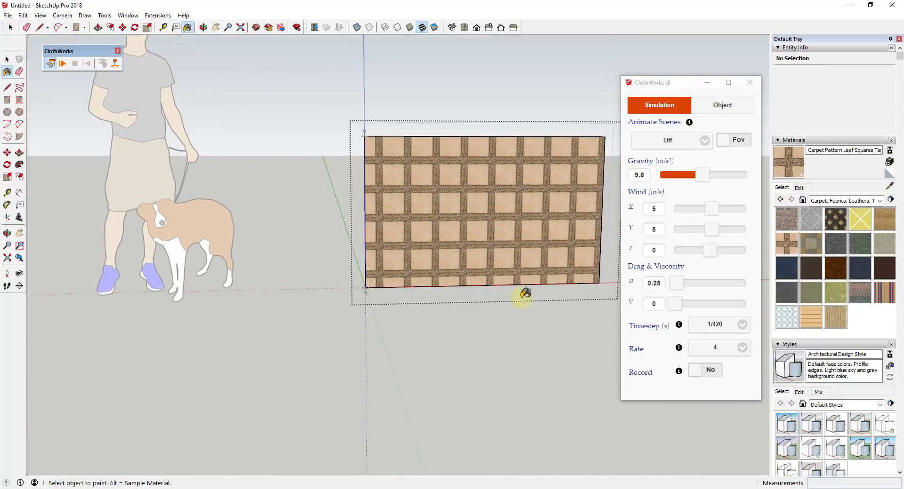
{"action": "key", "text": "space"}
- Close the cloth group and run the simulation, viewing how the face-applied pattern follows the moving cloth
{"action": "scroll", "coordinate": [594, 277], "scroll_direction": "up", "scroll_amount": 3}
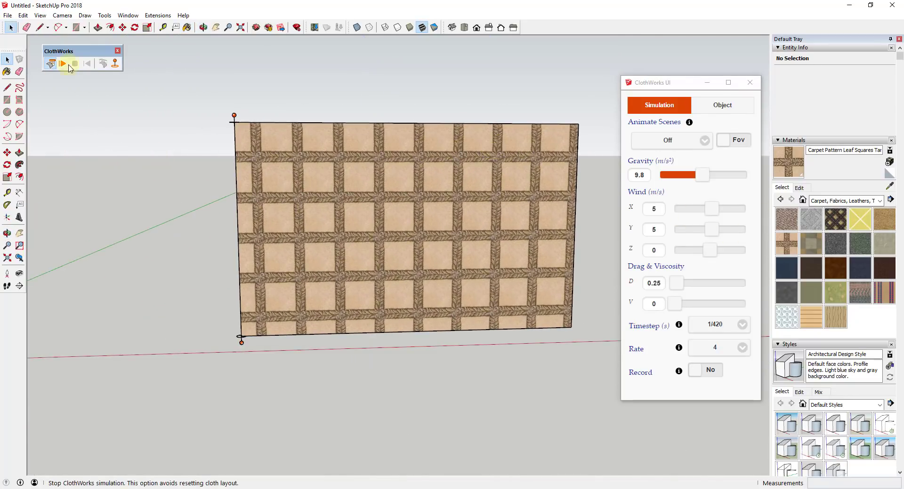
{"action": "left_click", "coordinate": [62, 63]}
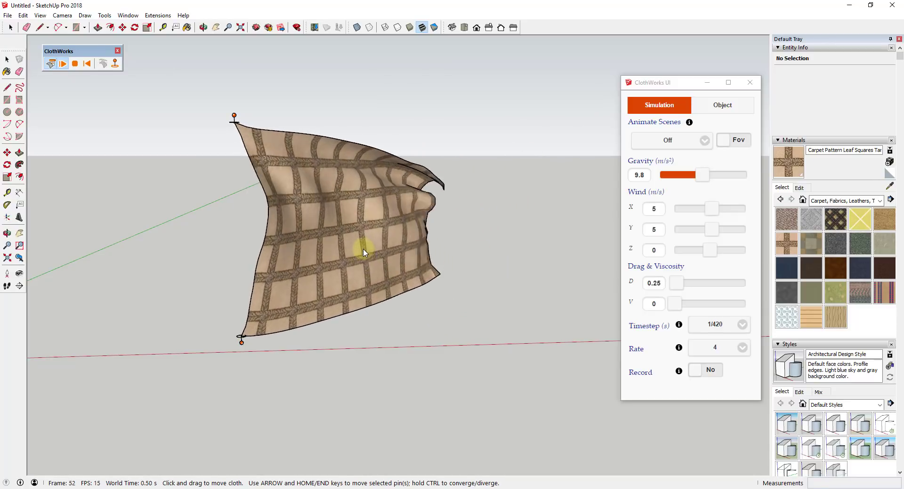
{"action": "middle_click_drag", "start_coordinate": [532, 302], "coordinate": [535, 244]}
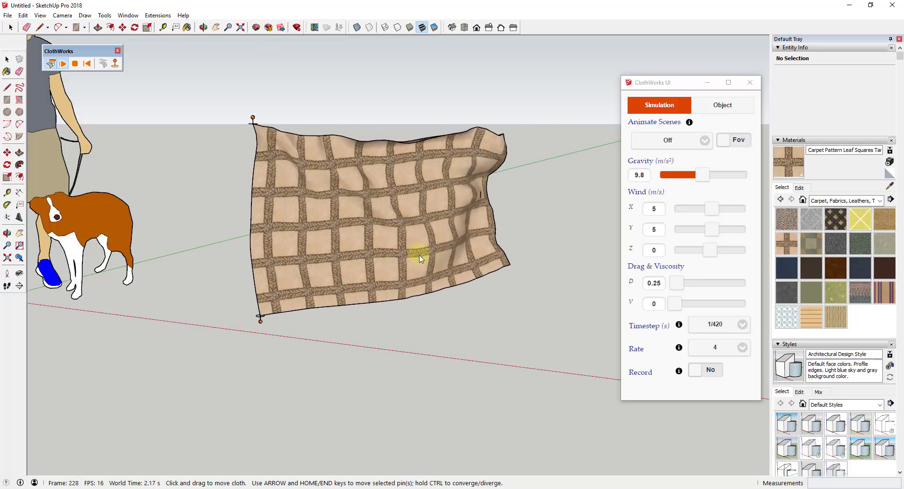
{"action": "middle_click_drag", "start_coordinate": [341, 241], "coordinate": [360, 240]}
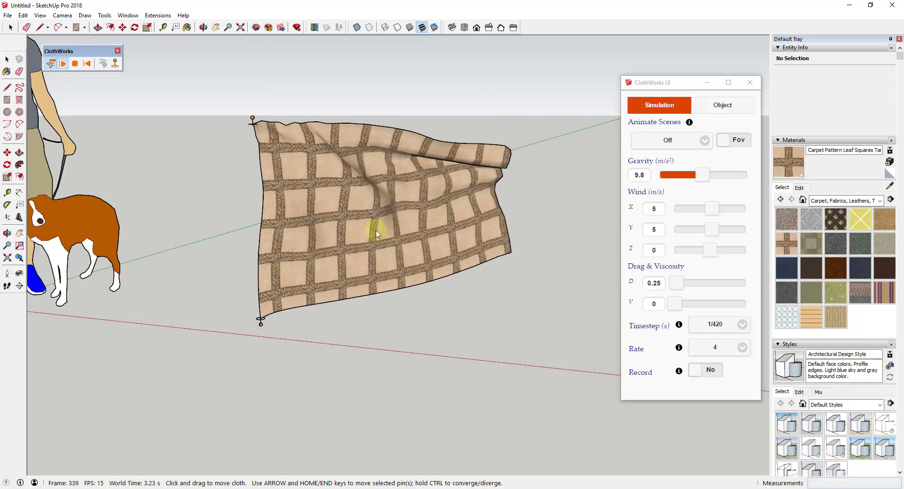
- Enable Update UVs on End Only in the object's advanced settings and stop the simulation without resetting the cloth layout
{"action": "left_click", "coordinate": [722, 104]}
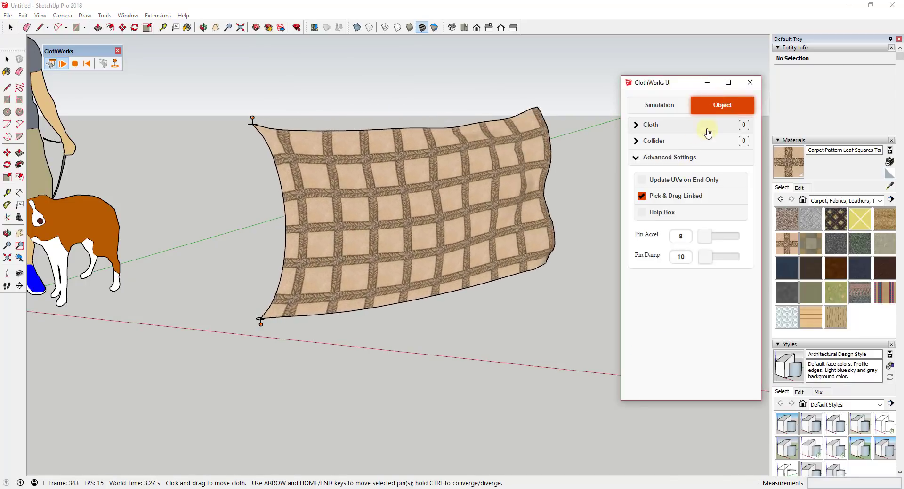
{"action": "left_click", "coordinate": [640, 181]}
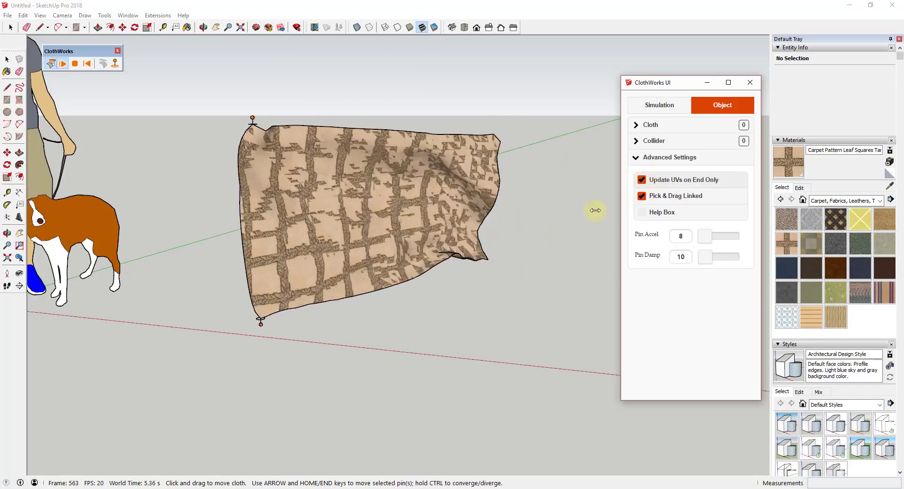
{"action": "left_click", "coordinate": [76, 64]}
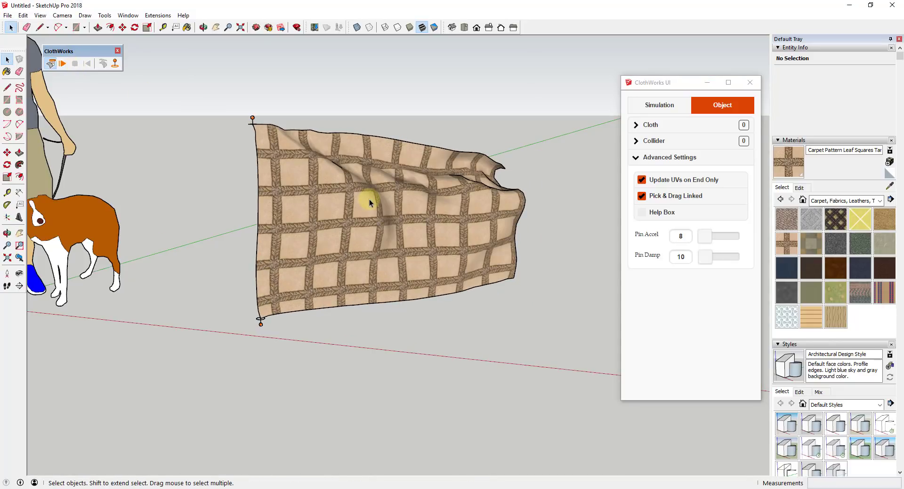
- Run the simulation again, pull the cloth's free upper corner outward, and stop it with the draped layout kept
{"action": "left_click", "coordinate": [63, 63]}
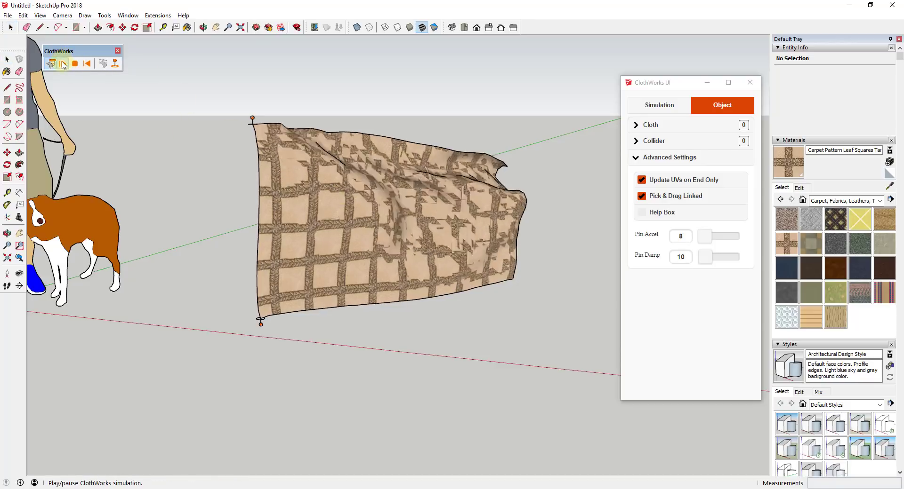
{"action": "left_click_drag", "start_coordinate": [498, 160], "coordinate": [609, 169]}
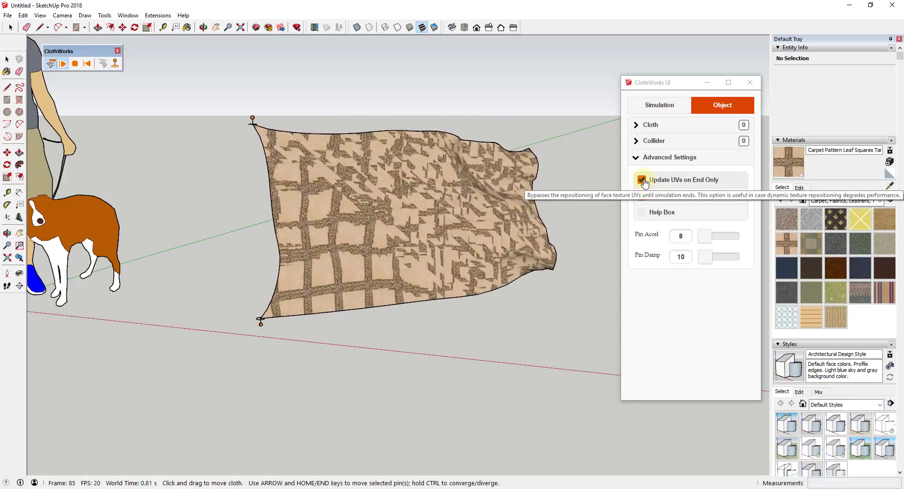
{"action": "left_click", "coordinate": [75, 67]}
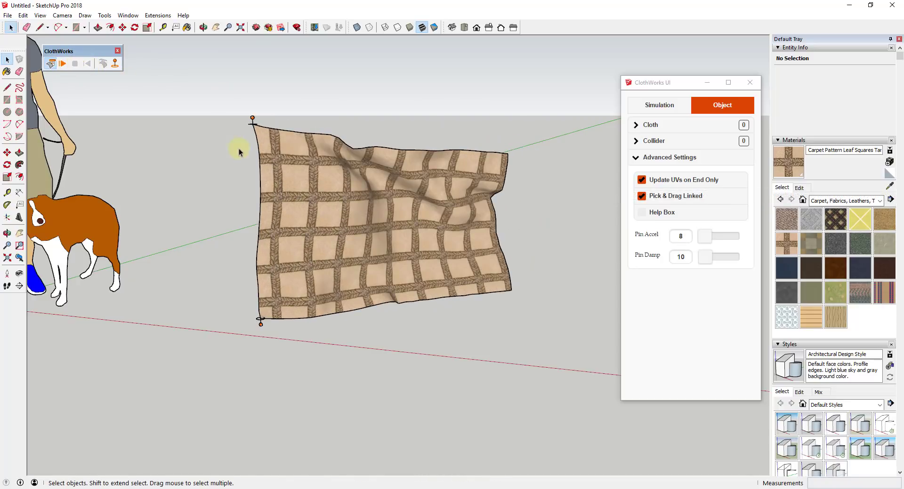